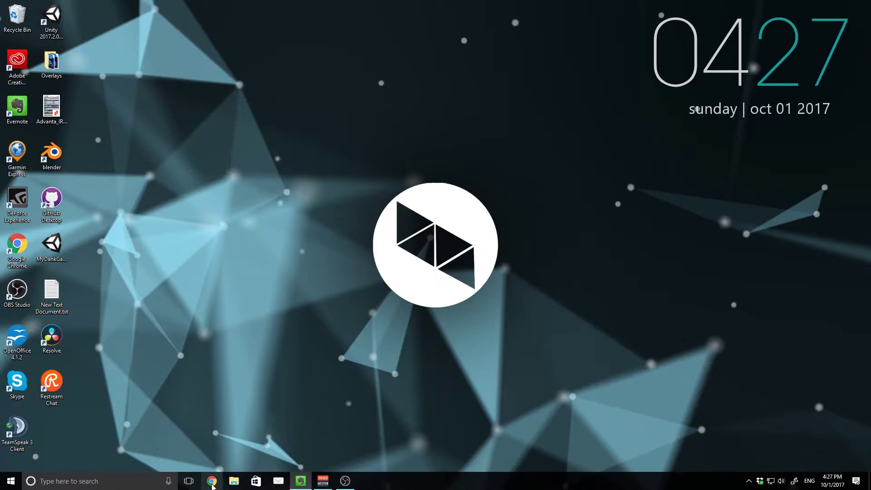
# Step: Open the Blender 2.79 download page on blender.org in Chrome, then minimize Chrome
pyautogui.click(213, 482)
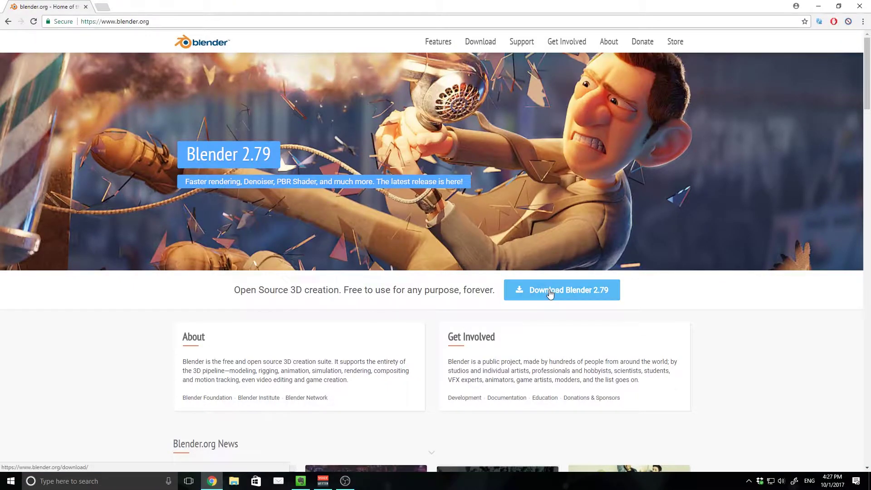
pyautogui.click(549, 291)
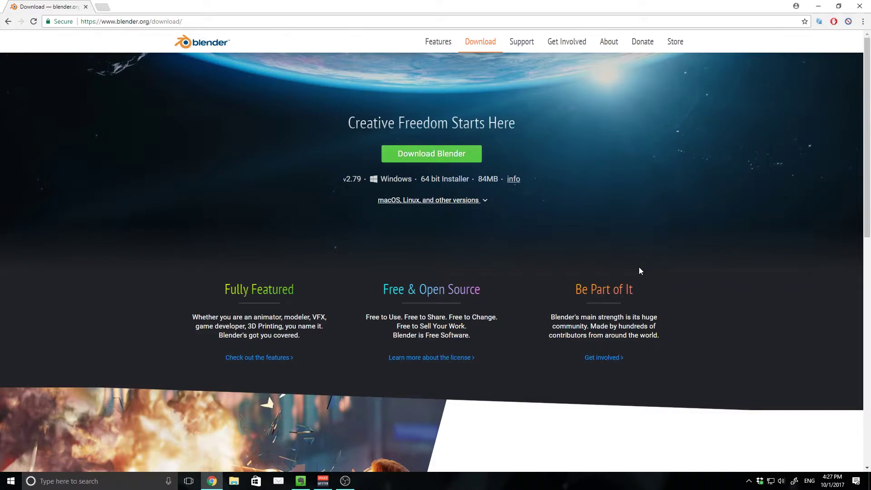
pyautogui.scroll(-5, 640, 271)
pyautogui.scroll(5, 642, 278)
pyautogui.click(819, 6)
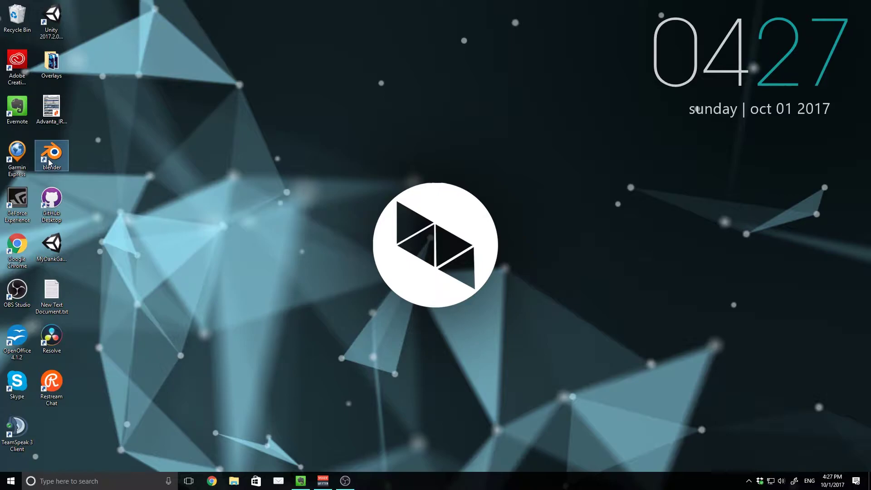
# Step: Launch Blender 2.78, dismiss the splash, and browse the Create, Relations, Animation and Physics tabs
pyautogui.doubleClick(51, 156)
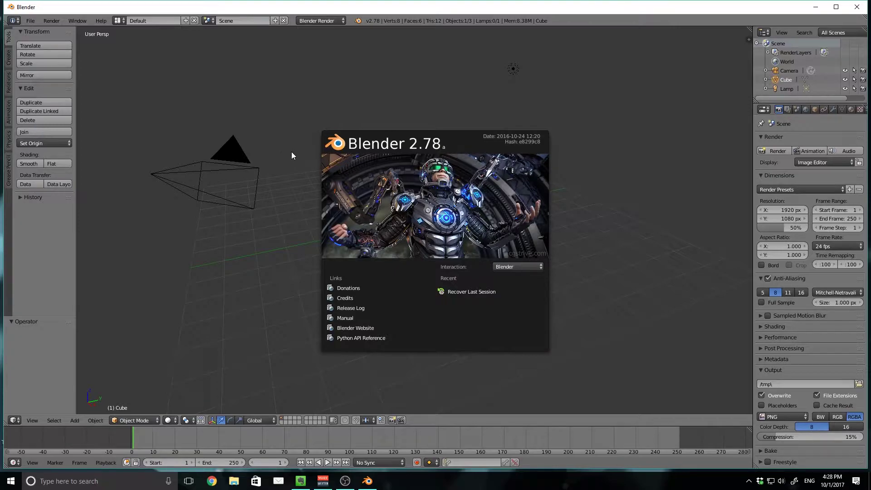
pyautogui.click(292, 157)
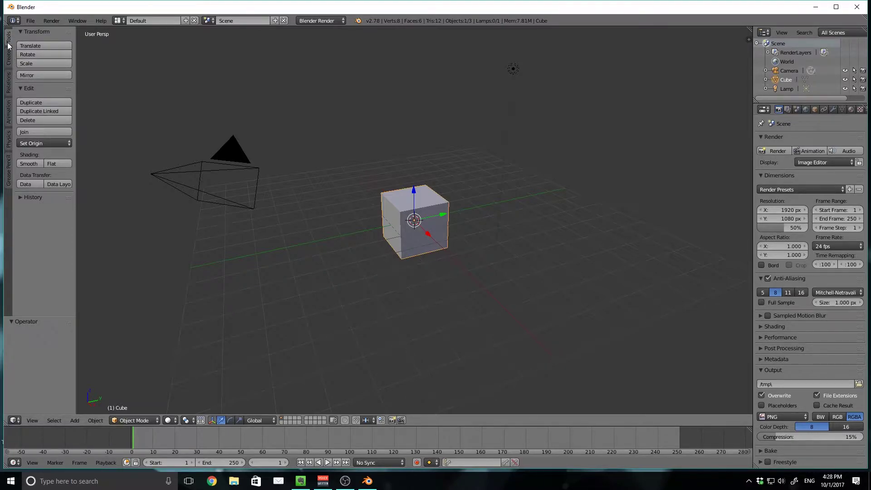
pyautogui.click(9, 57)
pyautogui.click(8, 81)
pyautogui.click(8, 110)
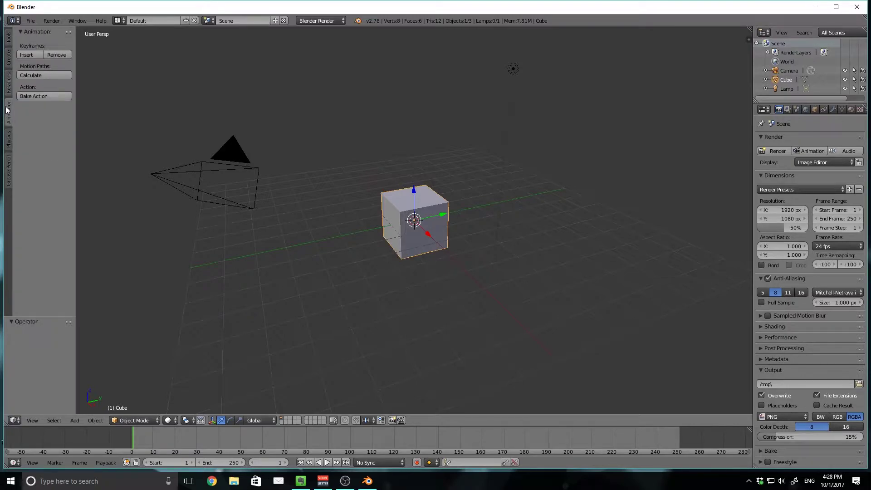
pyautogui.click(9, 142)
pyautogui.click(8, 39)
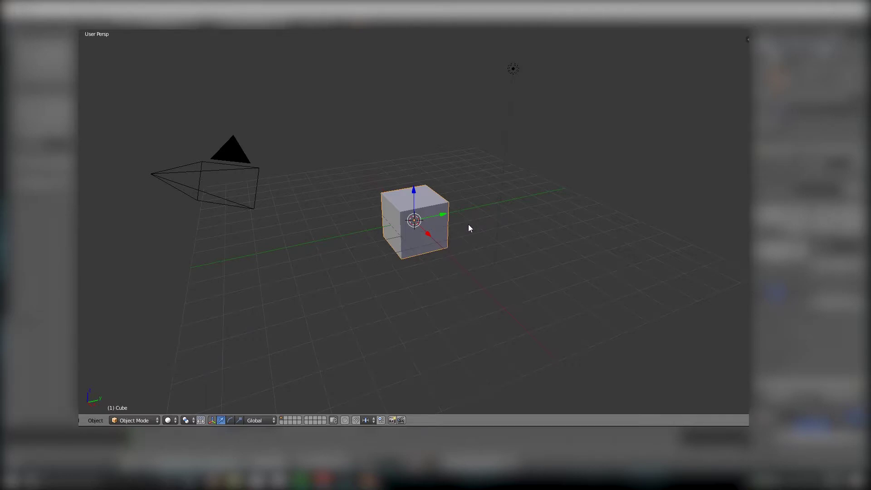
# Step: Orbit and zoom around the default cube from front and top, ending at eye level
pyautogui.moveTo(470, 228); pyautogui.dragTo(228, 215, button='middle')
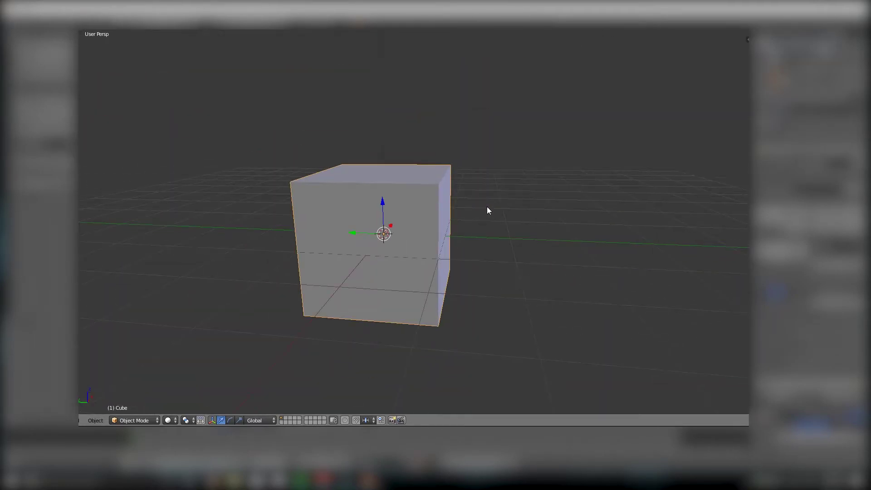
pyautogui.scroll(2, 487, 207)
pyautogui.moveTo(444, 223); pyautogui.dragTo(159, 263, button='middle')
pyautogui.moveTo(396, 211); pyautogui.dragTo(207, 207, button='middle')
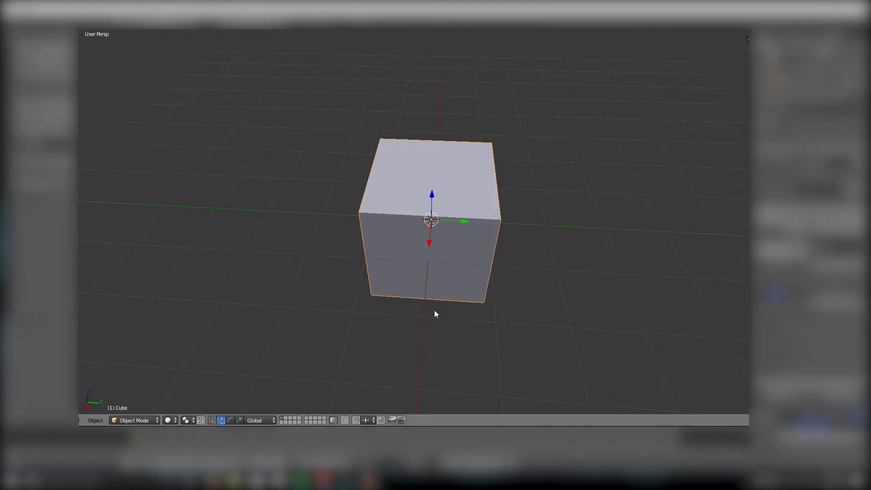
pyautogui.moveTo(448, 279); pyautogui.dragTo(451, 225, button='middle')
pyautogui.moveTo(471, 271); pyautogui.dragTo(470, 225, button='middle')
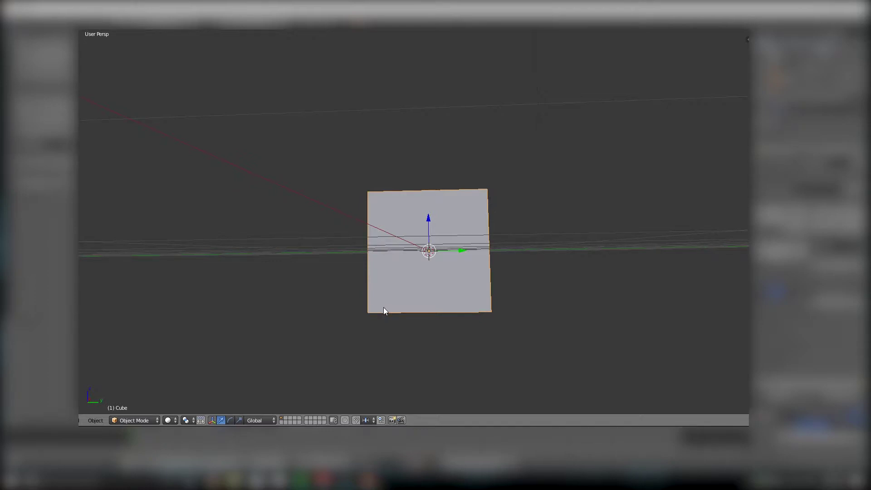
# Step: View the cube in orthographic Right, Back and Left views, then orbit back to a free view
pyautogui.press('KP_3')
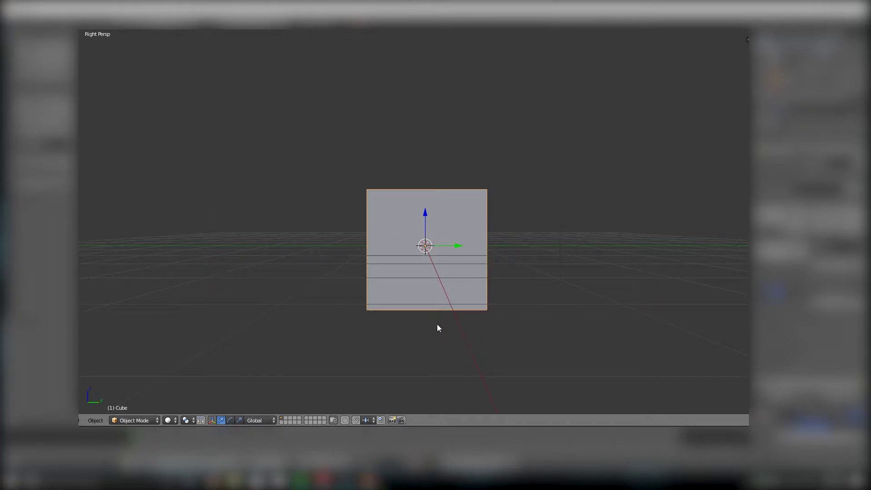
pyautogui.press('KP_5')
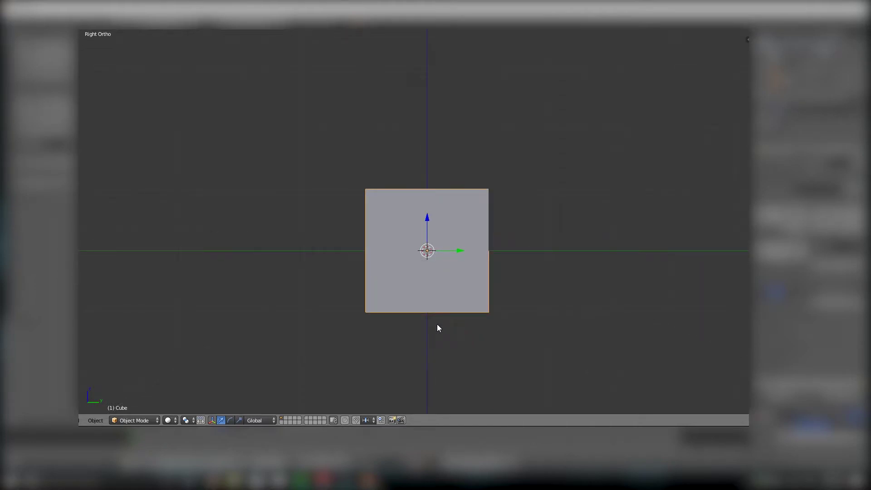
pyautogui.moveTo(448, 327)
pyautogui.mouseDown(button='middle')
pyautogui.moveTo(478, 325)
pyautogui.moveTo(444, 333)
pyautogui.mouseUp(button='middle')
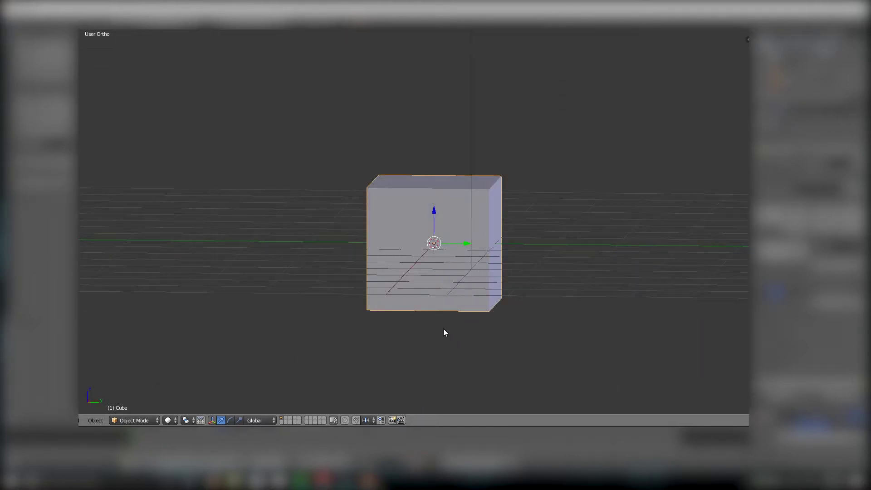
pyautogui.press('KP_3')
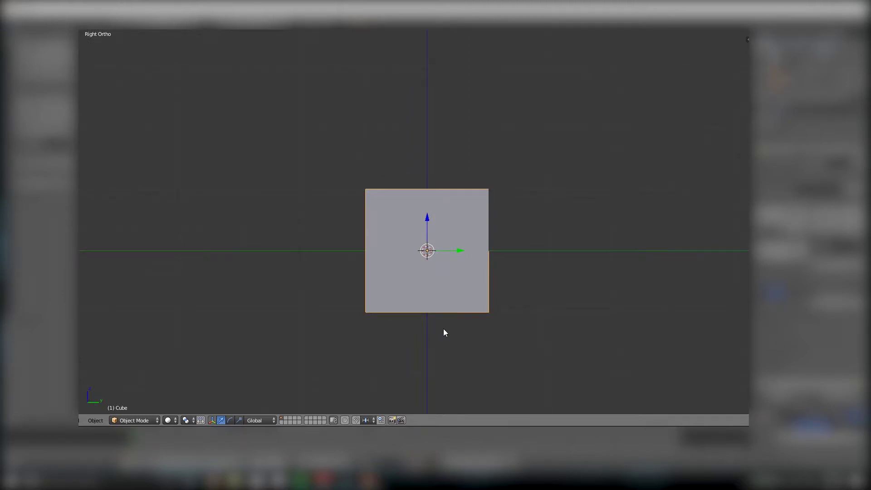
pyautogui.press('ctrl+KP_1')
pyautogui.press('ctrl+KP_3')
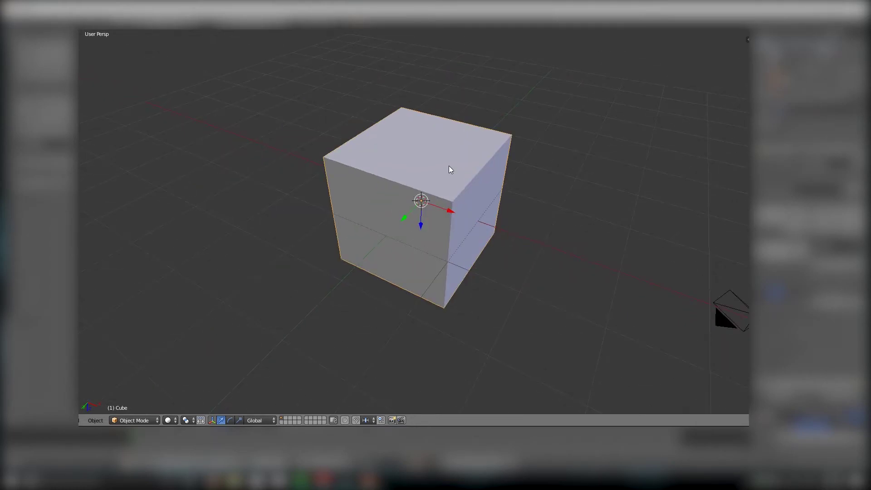
pyautogui.moveTo(451, 165); pyautogui.dragTo(411, 299, button='middle')
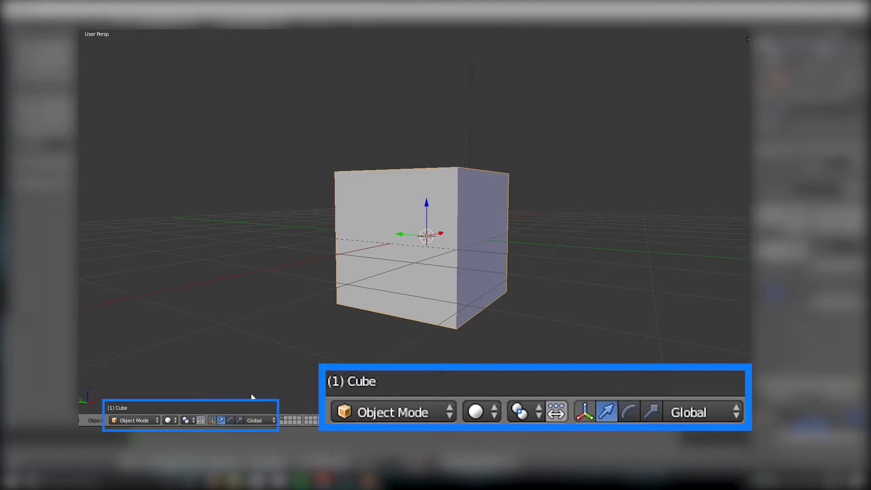
# Step: Move the cube up along Z and try a free rotation with the rotate gizmo, cancelled
pyautogui.moveTo(425, 205); pyautogui.dragTo(409, 150)
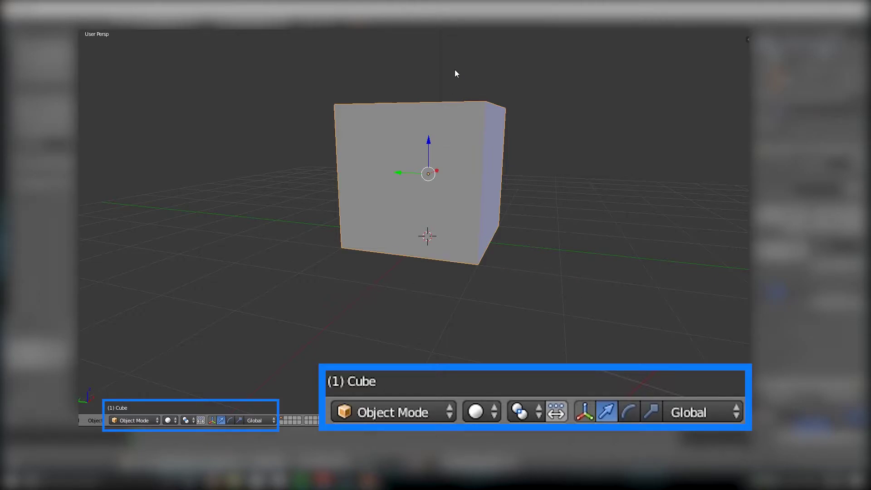
pyautogui.moveTo(437, 181); pyautogui.dragTo(437, 169)
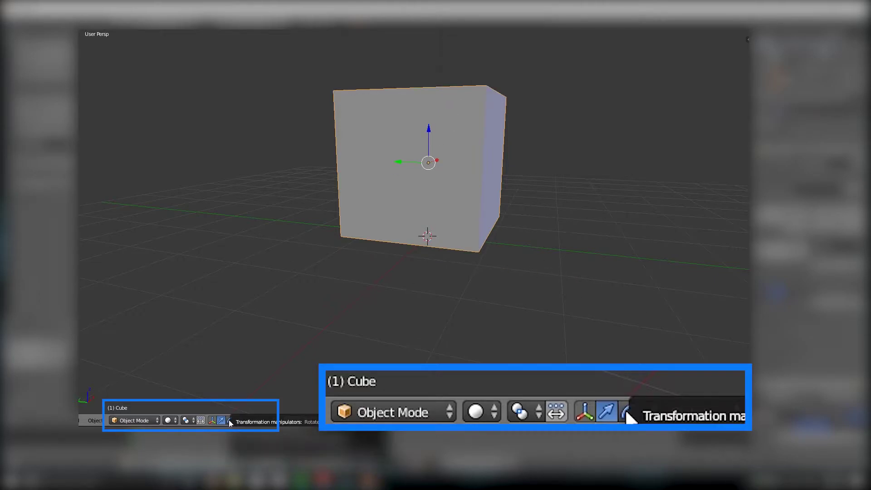
pyautogui.click(229, 422)
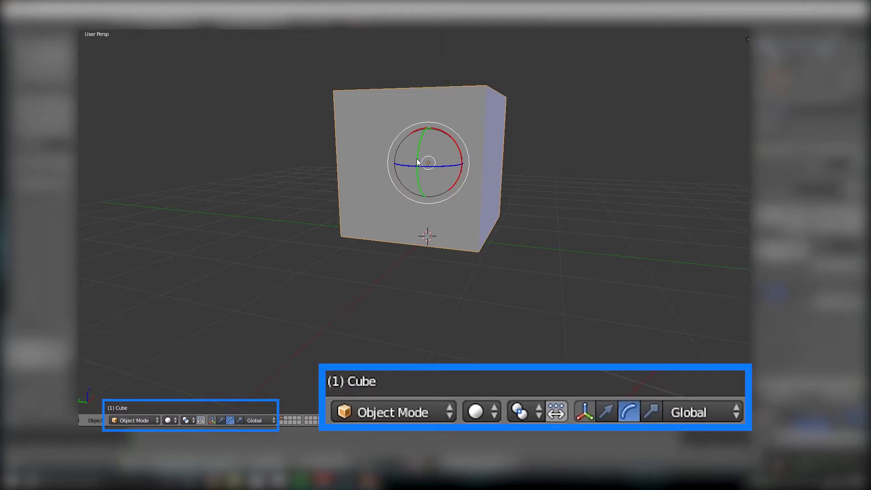
pyautogui.moveTo(427, 165); pyautogui.dragTo(453, 237)
pyautogui.rightClick(451, 235)
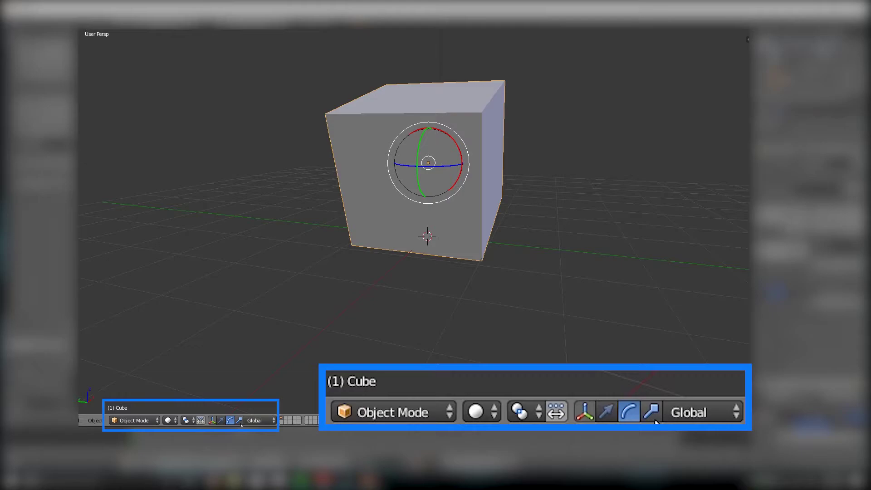
# Step: Try scaling the cube with the scale gizmo, cancelling the change
pyautogui.click(239, 421)
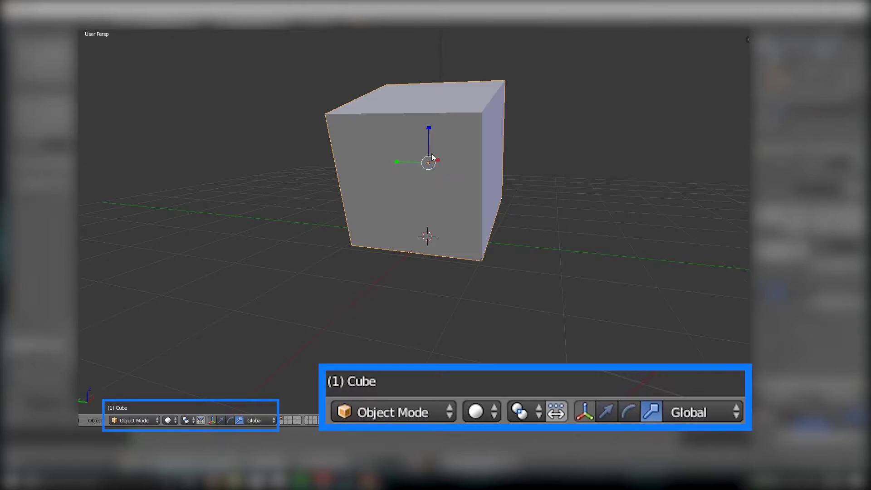
pyautogui.moveTo(432, 157); pyautogui.dragTo(427, 106)
pyautogui.rightClick(440, 116)
pyautogui.rightClick(427, 106)
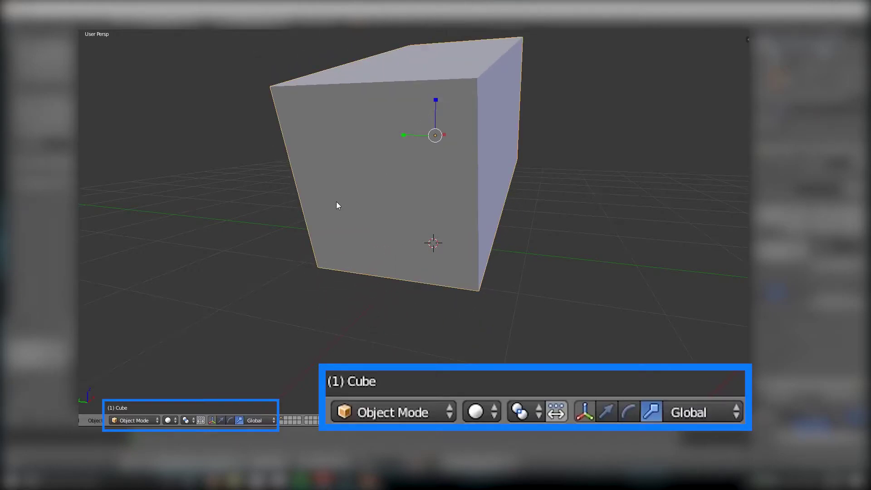
# Step: Rotate the cube with R after a few cancelled tries, then restore the move-only gizmo
pyautogui.keyDown('shift'); pyautogui.click(230, 420); pyautogui.keyUp('shift')
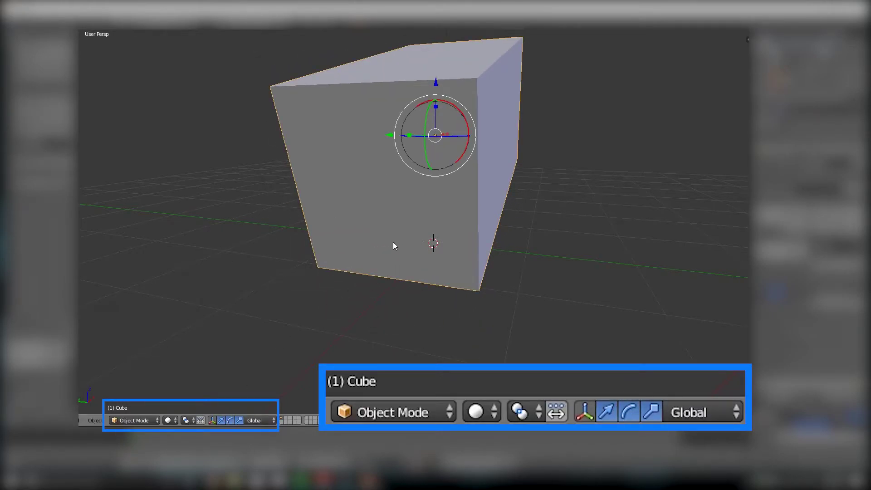
pyautogui.moveTo(399, 236); pyautogui.dragTo(408, 135, button='middle')
pyautogui.press('r')
pyautogui.rightClick(409, 119)
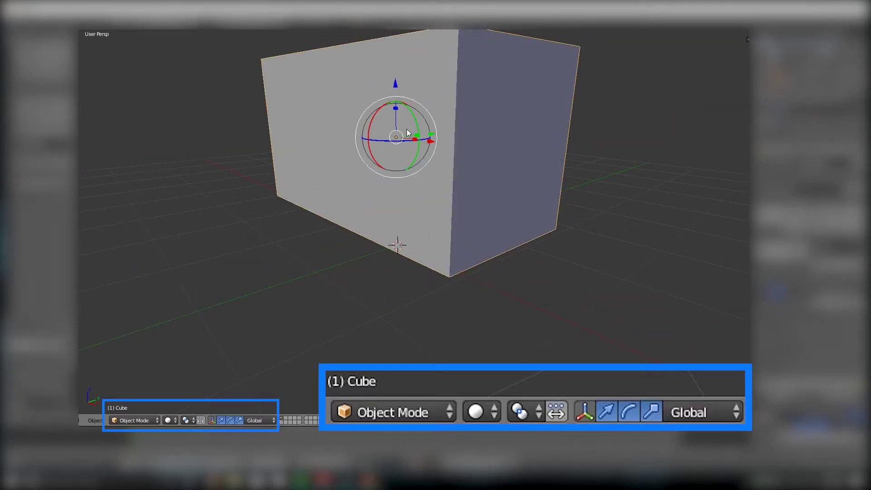
pyautogui.press('r')
pyautogui.rightClick(420, 138)
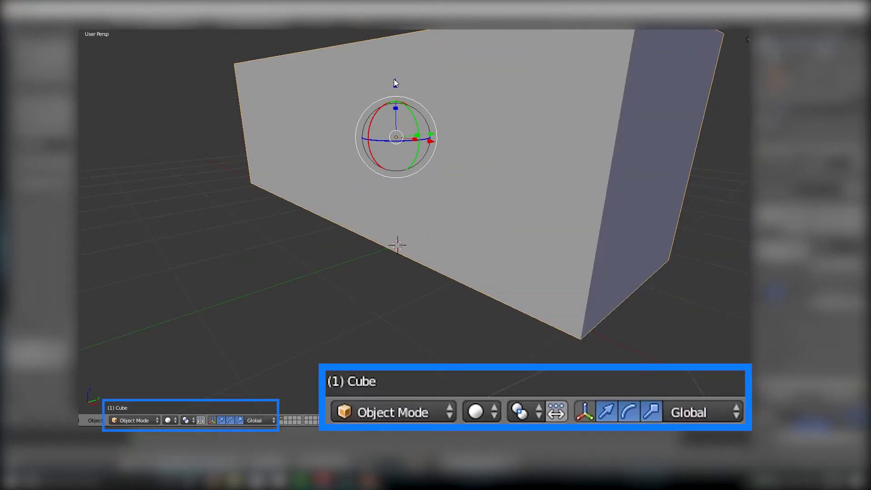
pyautogui.press('r')
pyautogui.click(396, 278)
pyautogui.hotkey('ctrl', 'alt', 'g')
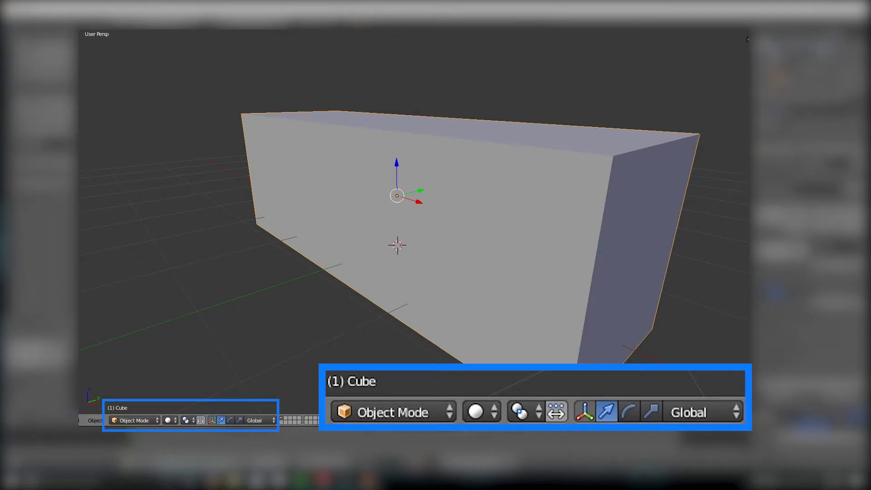
# Step: Keep the box in Object Mode from the mode list, then toggle Edit Mode in and out
pyautogui.click(117, 420)
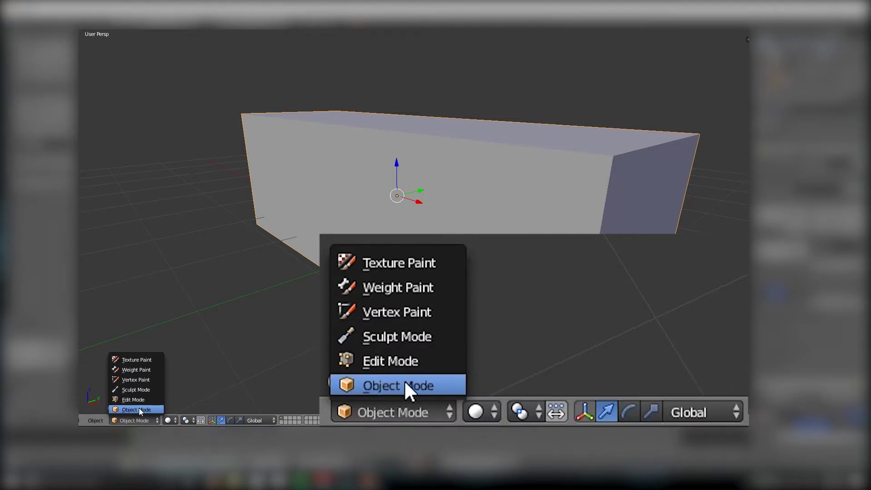
pyautogui.click(137, 410)
pyautogui.press('Tab')
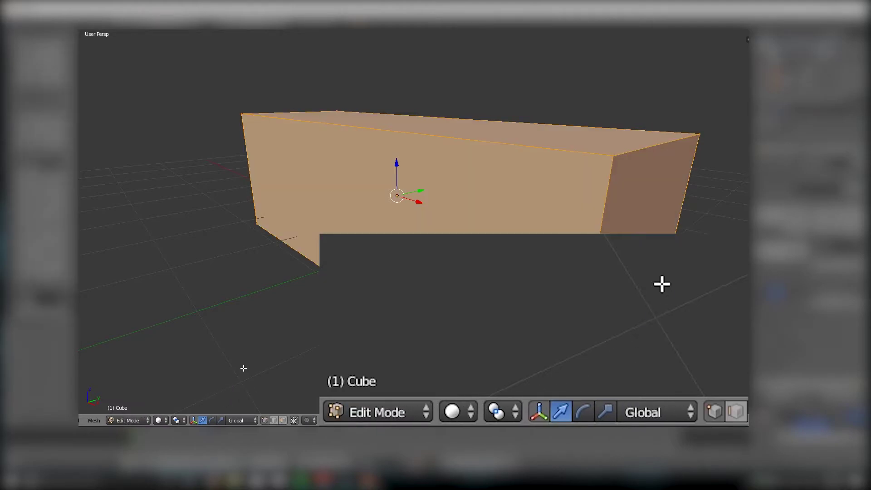
pyautogui.press('Tab')
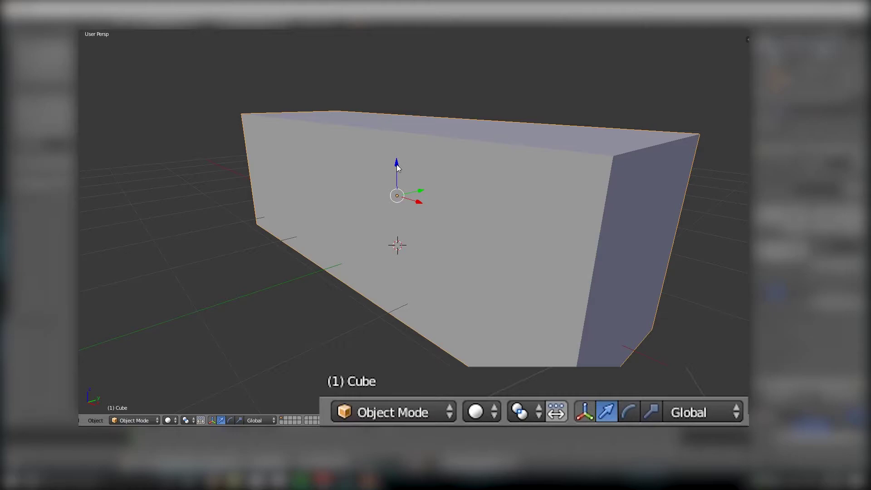
# Step: Orbit to a low view of the box and enter Edit Mode with Tab
pyautogui.moveTo(397, 168); pyautogui.dragTo(312, 164, button='middle')
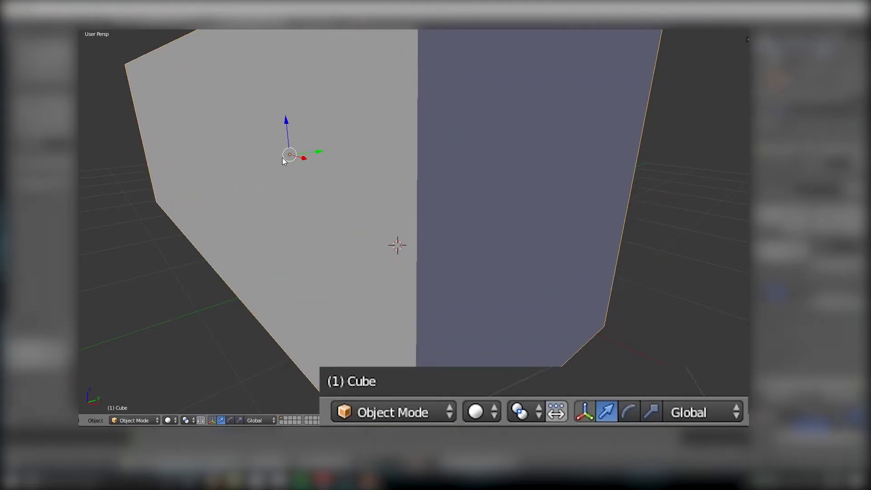
pyautogui.scroll(-5, 303, 179)
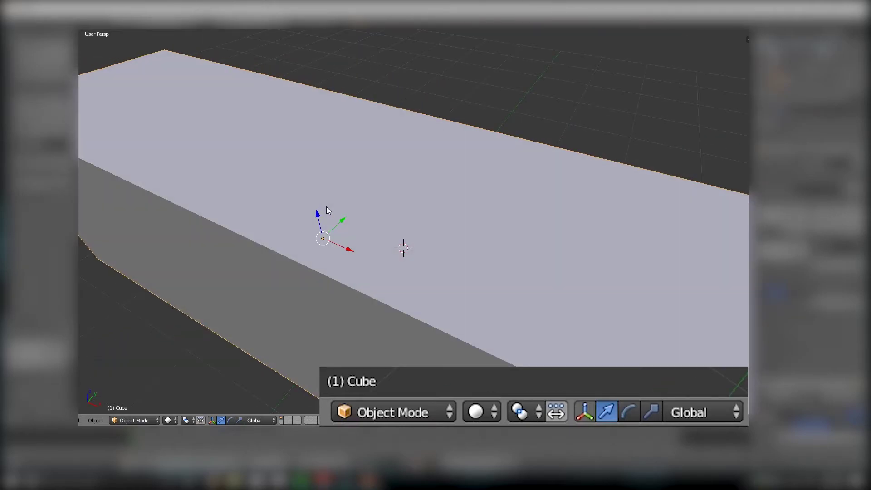
pyautogui.moveTo(326, 206); pyautogui.dragTo(331, 197, button='middle')
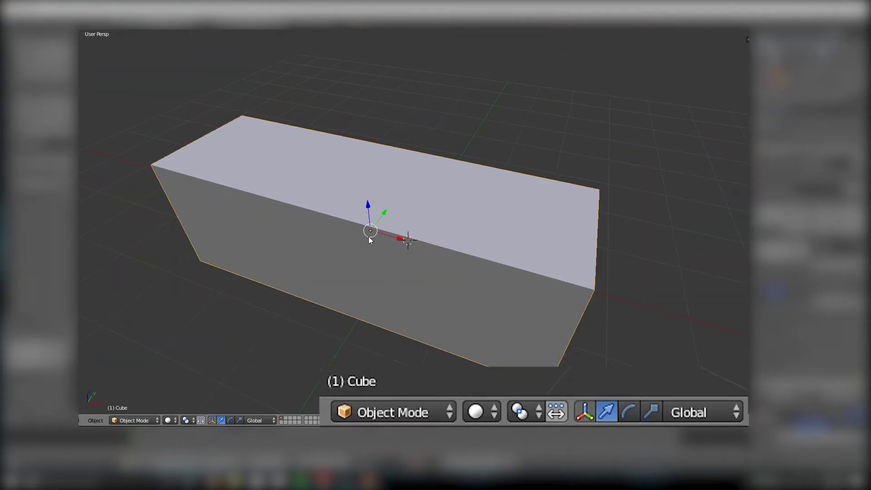
pyautogui.moveTo(368, 238); pyautogui.dragTo(397, 254, button='middle')
pyautogui.press('Tab')
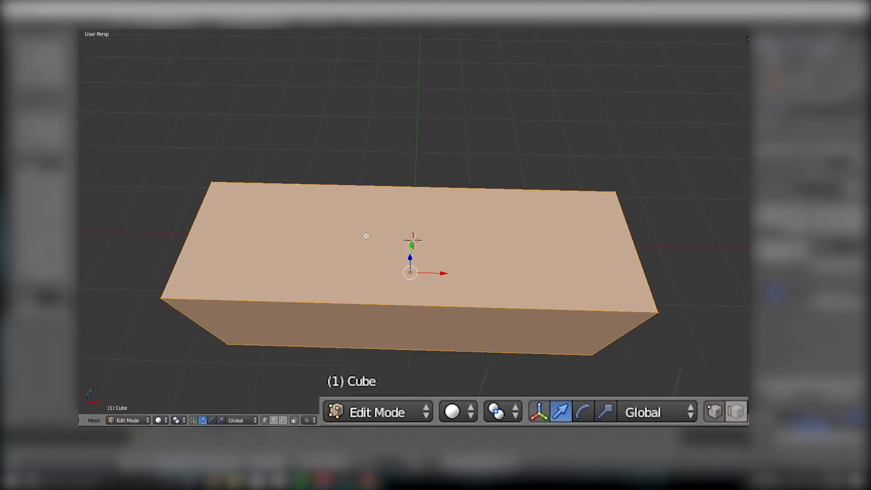
pyautogui.press('a')
pyautogui.press('a')
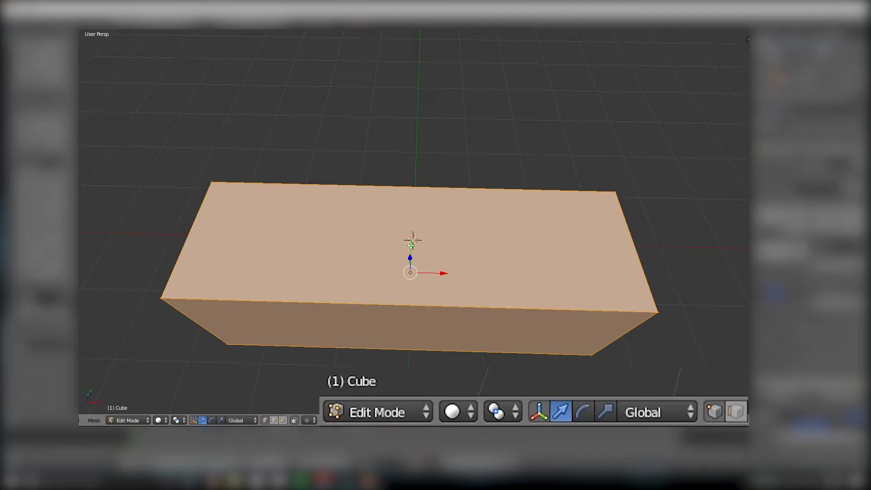
pyautogui.moveTo(412, 245); pyautogui.dragTo(424, 185, button='middle')
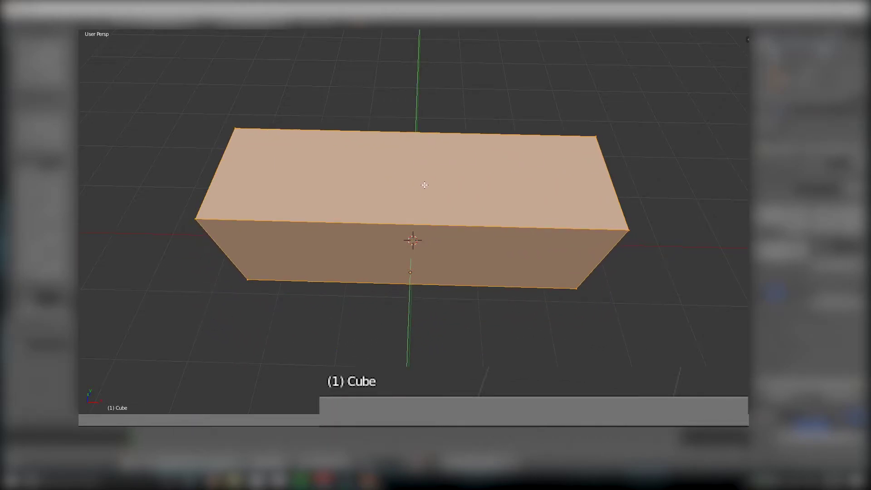
# Step: Move the mesh along Y, undo the move, and deselect all
pyautogui.press('g')
pyautogui.press('y')
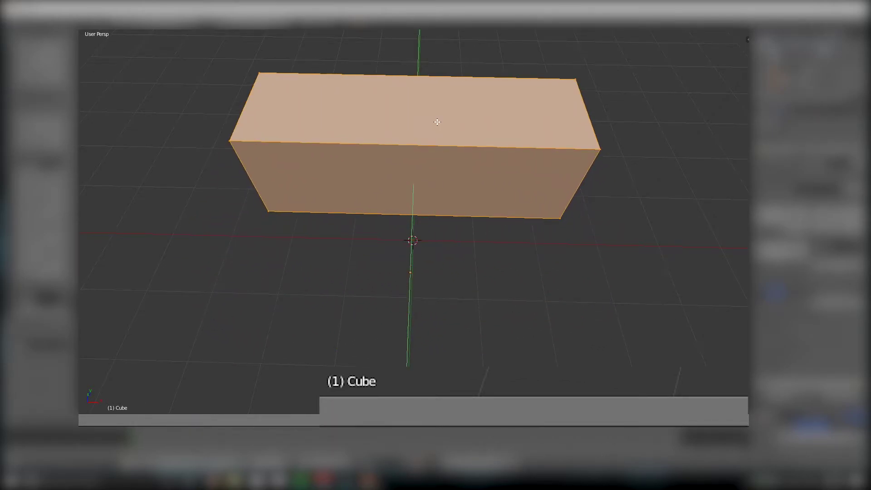
pyautogui.click(439, 117)
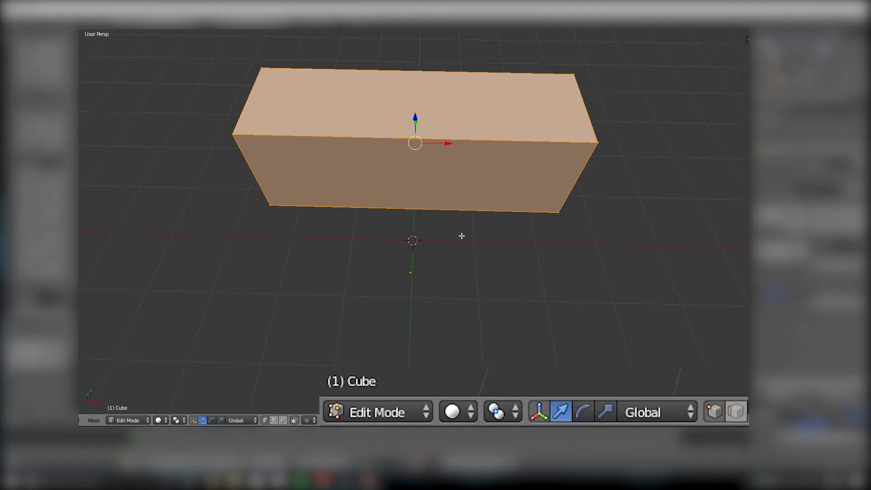
pyautogui.hotkey('ctrl', 'z')
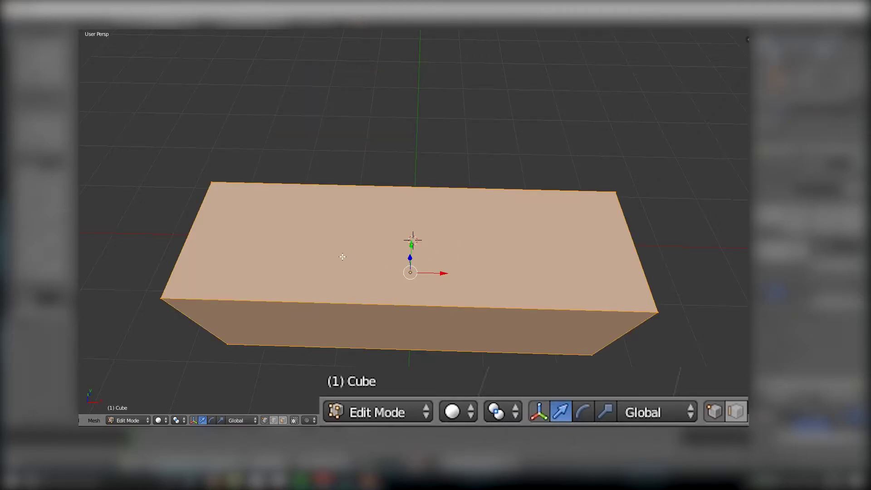
pyautogui.press('a')
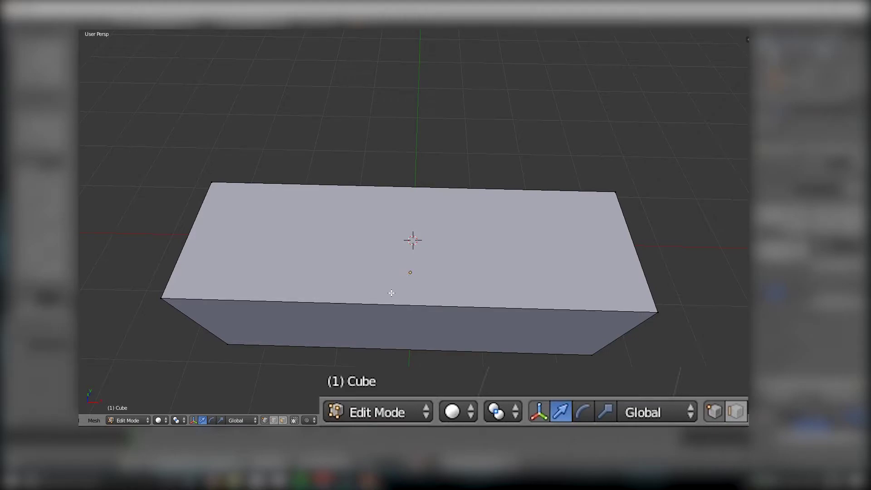
# Step: Select the four top-face vertices and drag them up along the Z arrow
pyautogui.rightClick(212, 182)
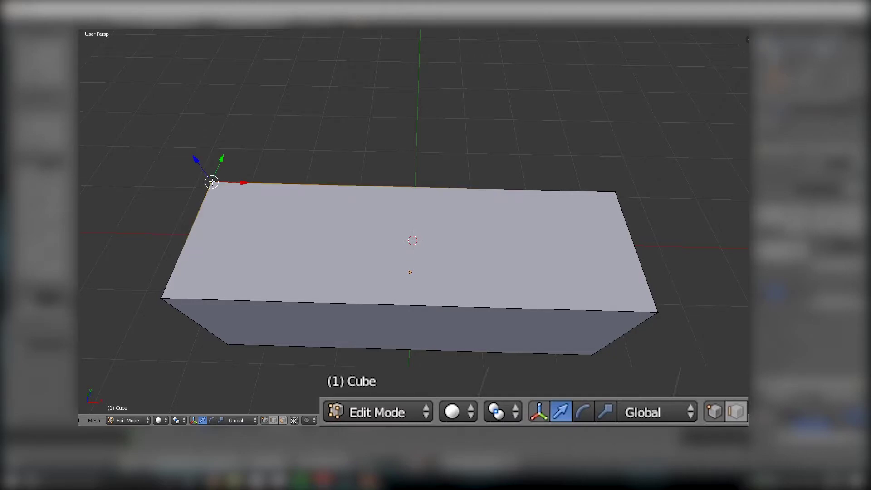
pyautogui.keyDown('shift'); pyautogui.rightClick(164, 298); pyautogui.keyUp('shift')
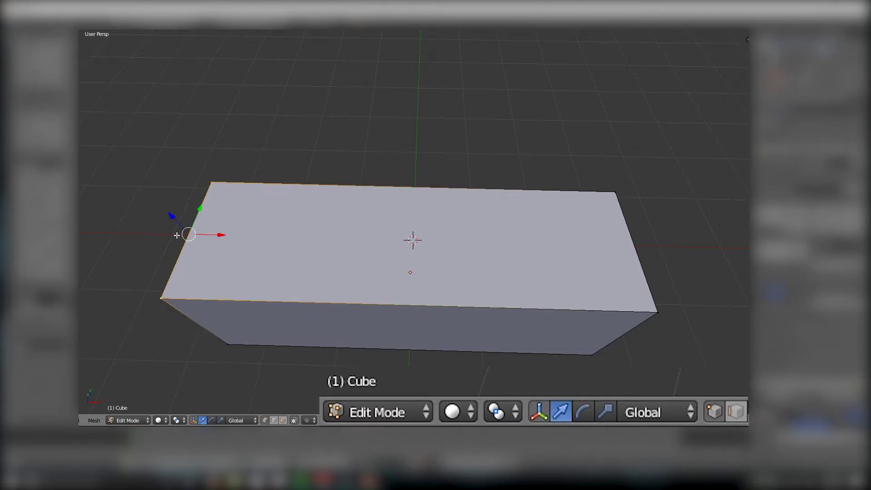
pyautogui.keyDown('shift'); pyautogui.rightClick(617, 193); pyautogui.keyUp('shift')
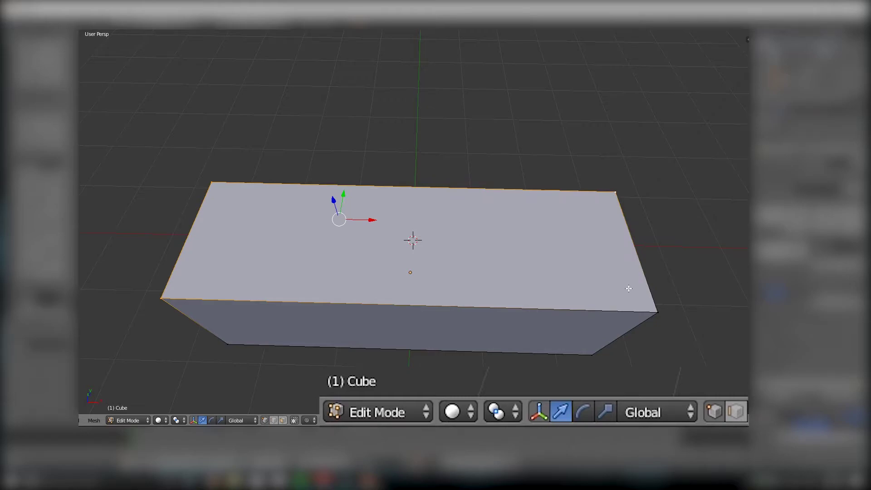
pyautogui.keyDown('shift'); pyautogui.rightClick(655, 307); pyautogui.keyUp('shift')
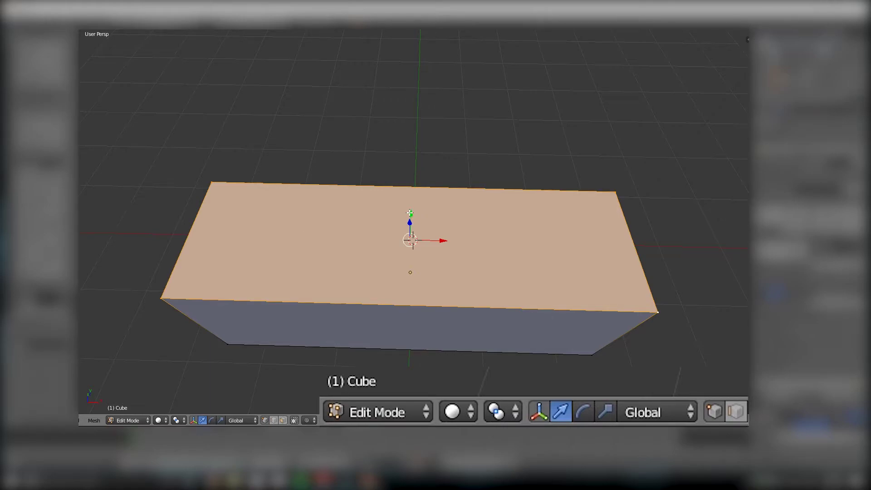
pyautogui.moveTo(411, 214); pyautogui.dragTo(412, 157)
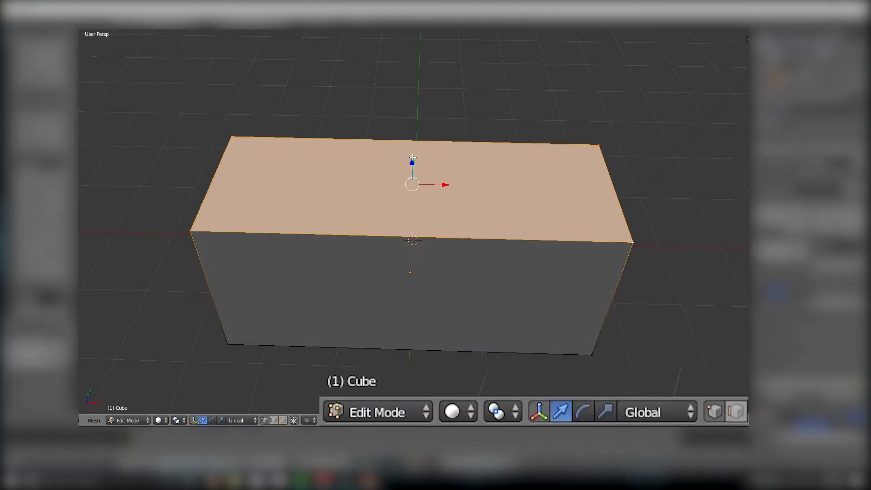
# Step: Enable scale and rotate gizmos and stretch the top face wider along X
pyautogui.keyDown('shift'); pyautogui.click(221, 420); pyautogui.keyUp('shift')
pyautogui.keyDown('shift'); pyautogui.click(211, 420); pyautogui.keyUp('shift')
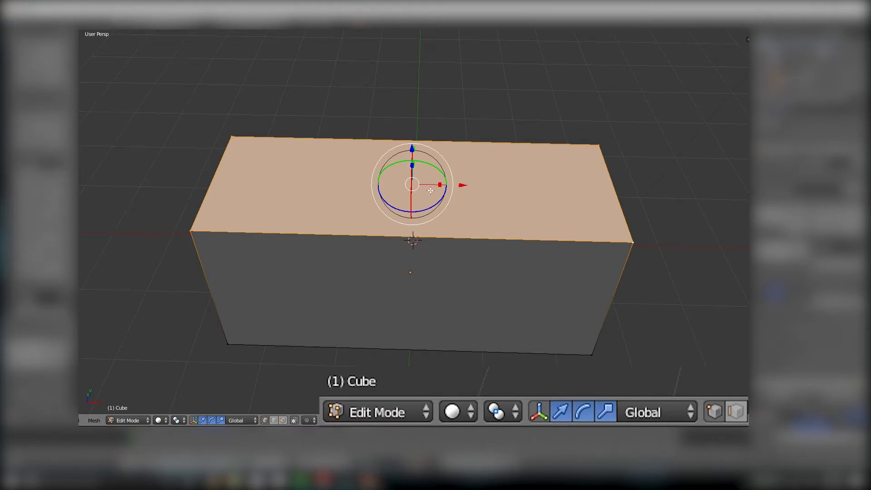
pyautogui.moveTo(440, 187); pyautogui.dragTo(450, 185)
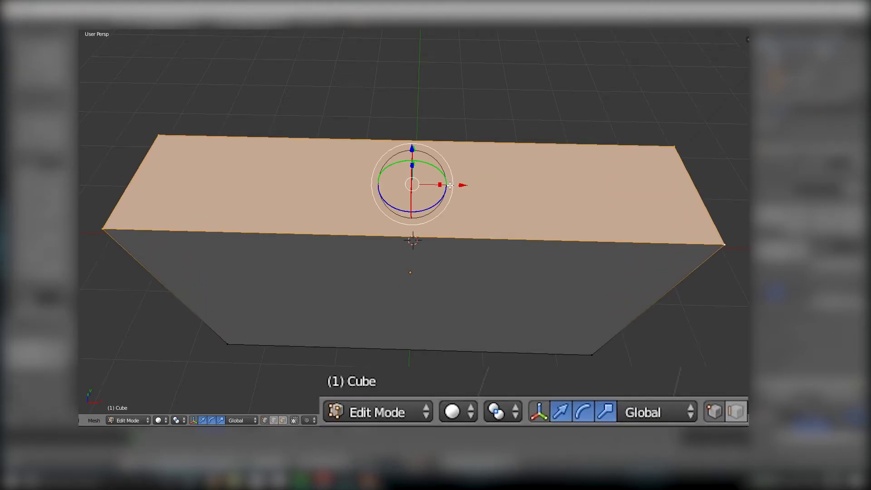
pyautogui.moveTo(449, 185); pyautogui.dragTo(297, 66, button='middle')
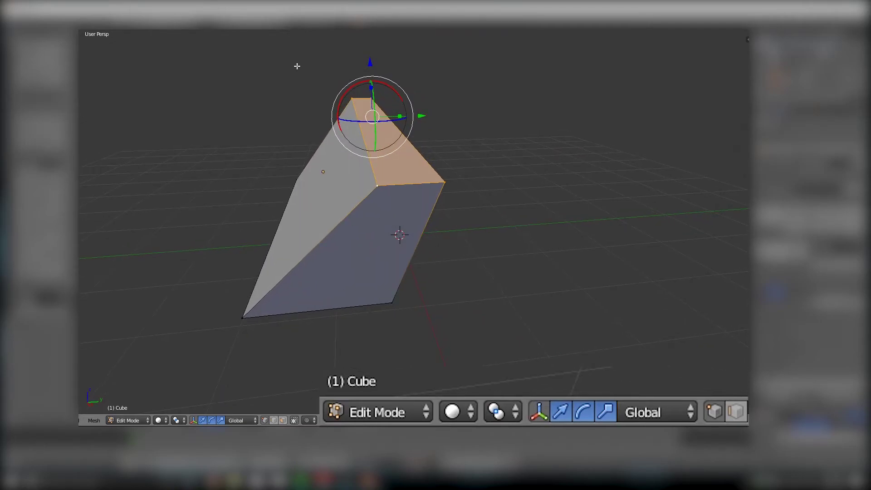
# Step: Return the gizmo to translate-only and orbit to a near-front view of the flared box
pyautogui.keyDown('shift'); pyautogui.click(585, 412); pyautogui.keyUp('shift')
pyautogui.keyDown('shift'); pyautogui.click(605, 412); pyautogui.keyUp('shift')
pyautogui.moveTo(568, 372); pyautogui.dragTo(305, 327, button='middle')
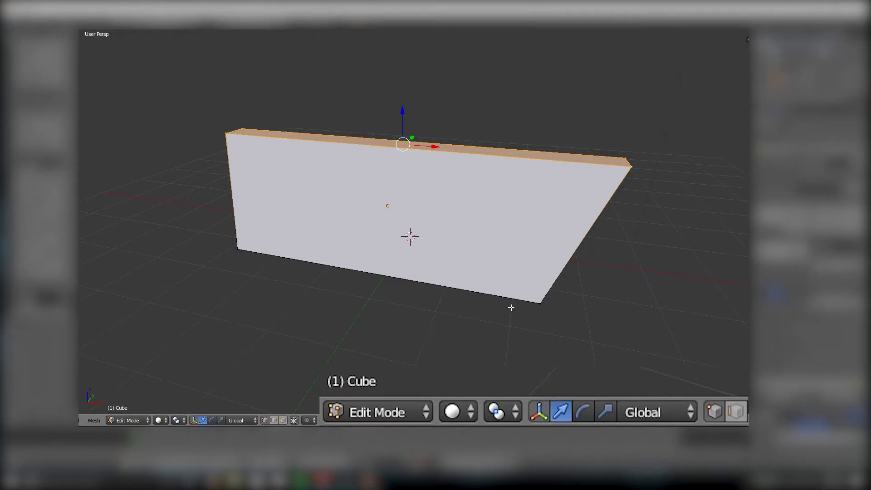
pyautogui.moveTo(513, 323); pyautogui.dragTo(481, 320, button='middle')
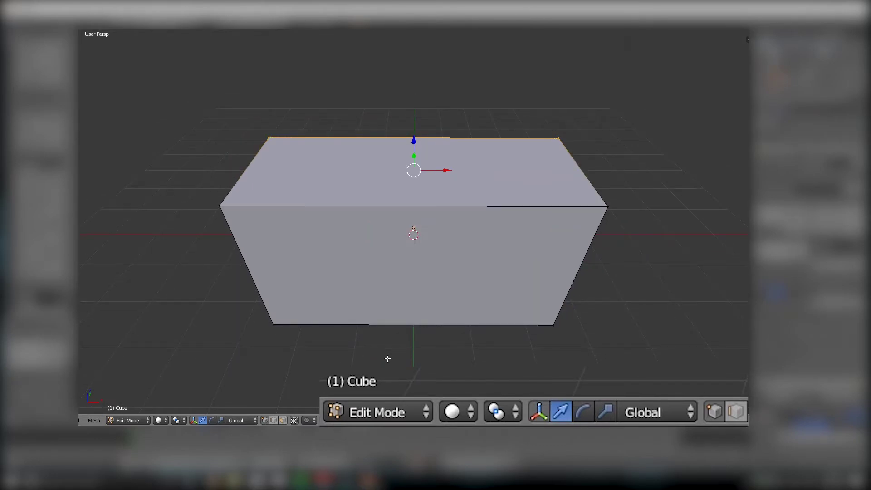
# Step: Circle-select the box mesh after a trial box select, then Tab back to Object Mode
pyautogui.moveTo(387, 358); pyautogui.dragTo(477, 246, button='middle')
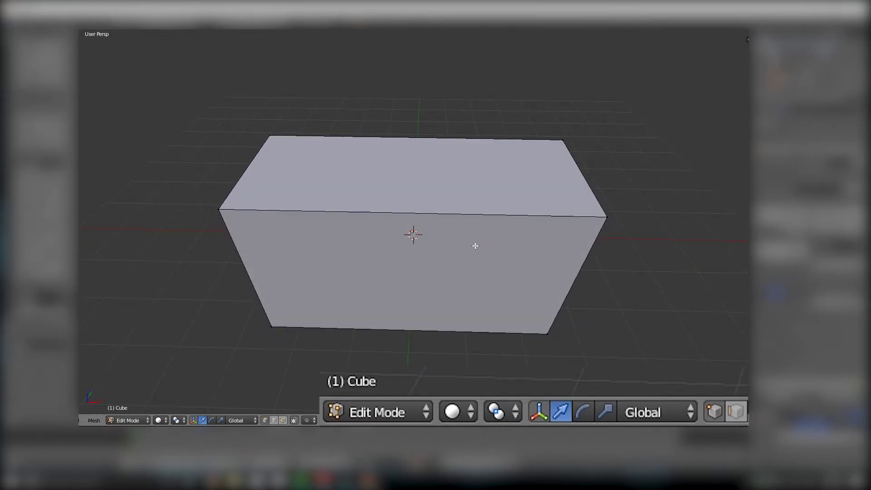
pyautogui.press('b')
pyautogui.moveTo(234, 119); pyautogui.dragTo(323, 345)
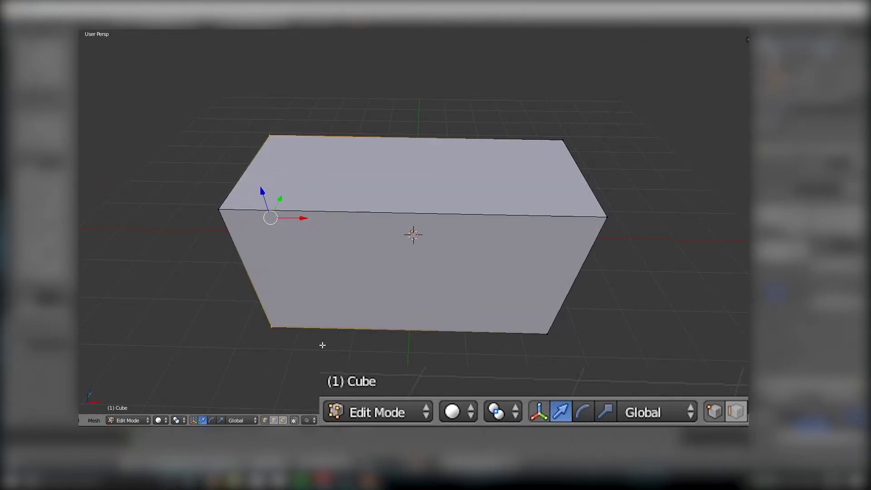
pyautogui.press('a')
pyautogui.press('c')
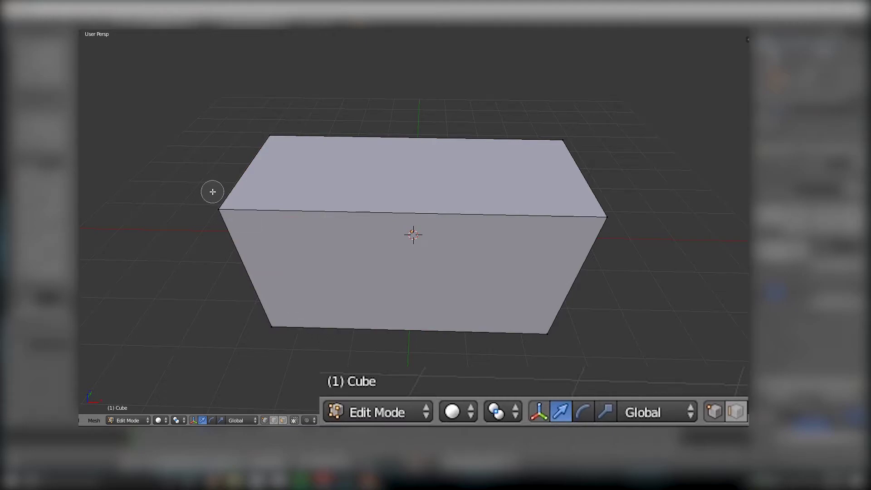
pyautogui.moveTo(216, 207)
pyautogui.mouseDown()
pyautogui.moveTo(268, 318)
pyautogui.moveTo(299, 354)
pyautogui.moveTo(558, 330)
pyautogui.moveTo(542, 336)
pyautogui.moveTo(572, 290)
pyautogui.moveTo(590, 232)
pyautogui.moveTo(600, 227)
pyautogui.moveTo(275, 146)
pyautogui.mouseUp()
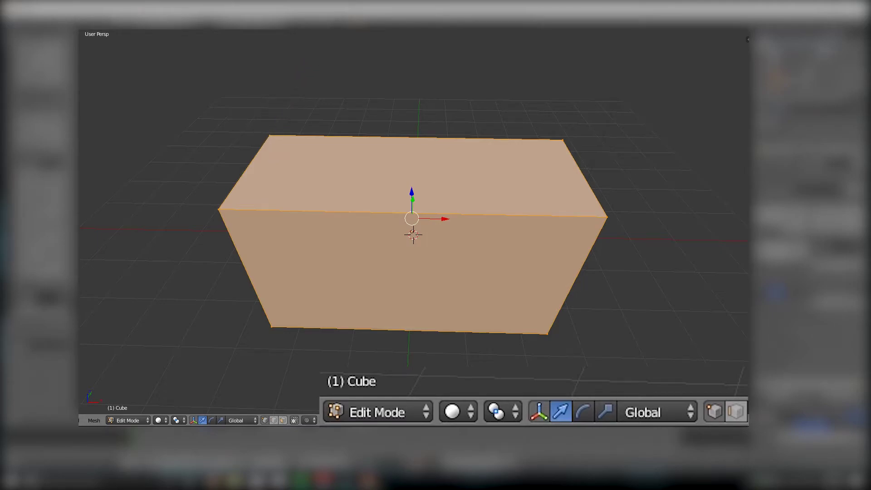
pyautogui.press('Tab')
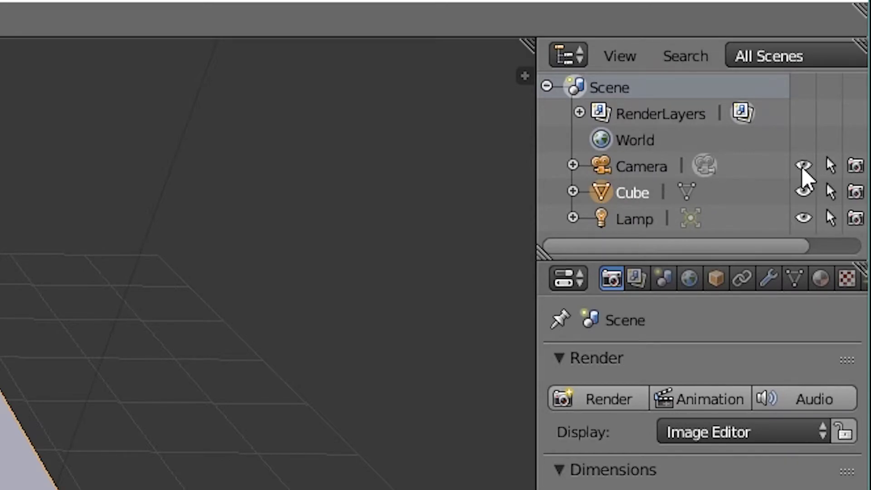
pyautogui.click(804, 191)
pyautogui.click(803, 191)
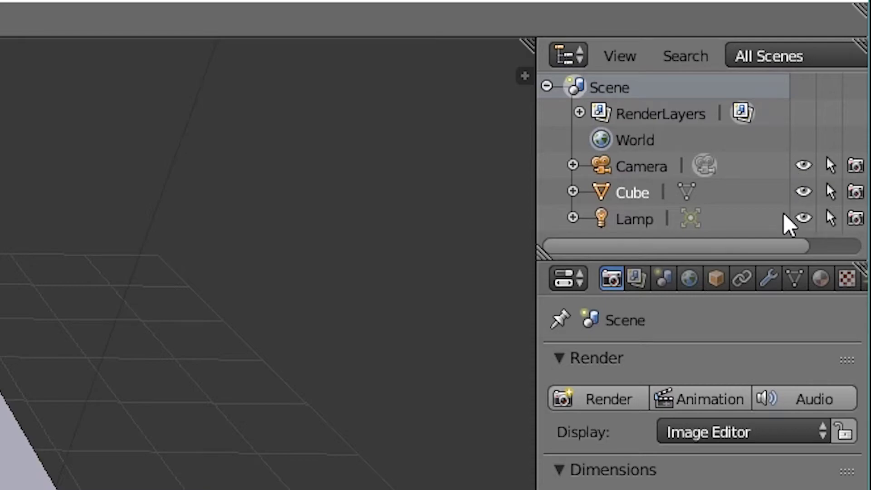
pyautogui.moveTo(671, 247); pyautogui.dragTo(749, 257)
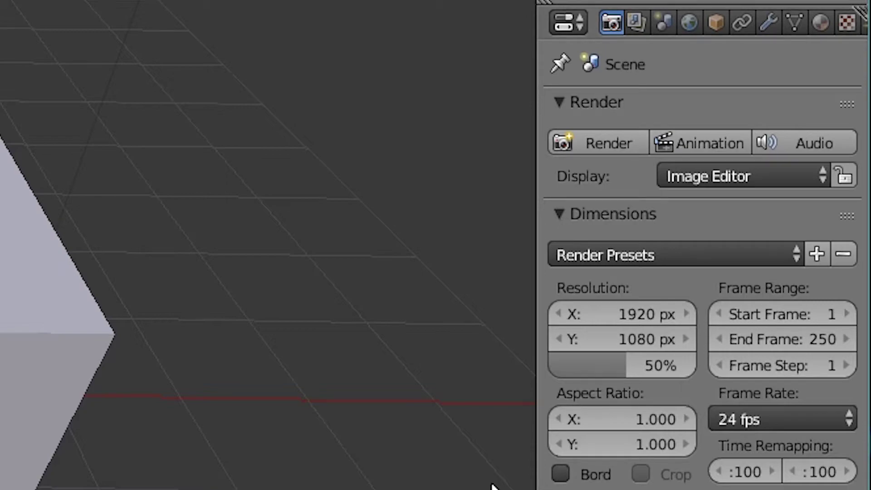
# Step: Show the Render Layers tab in the Properties editor with its single RenderLayer
pyautogui.click(633, 24)
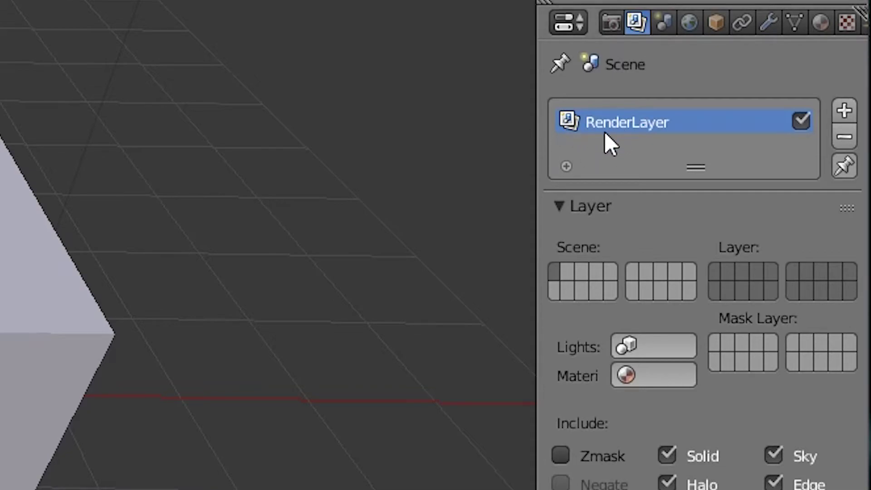
# Step: Step through the Scene, World and Object tabs to view the Cube's transform values
pyautogui.click(663, 23)
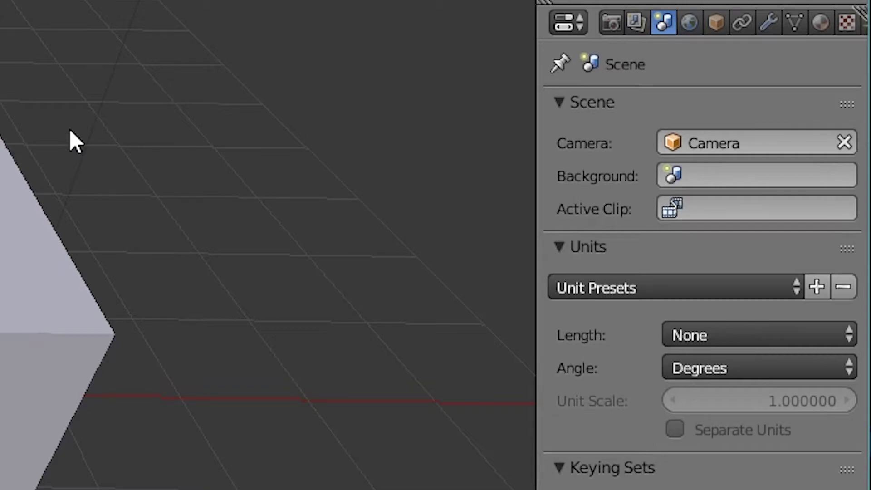
pyautogui.click(689, 22)
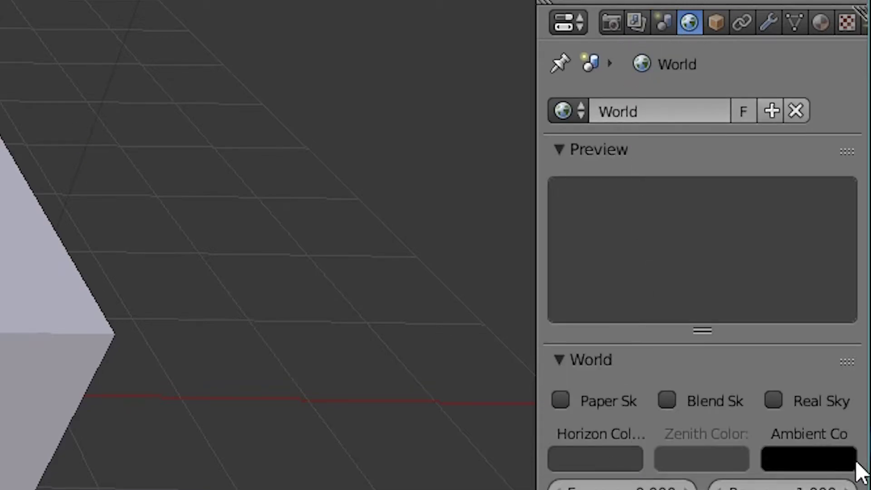
pyautogui.click(714, 24)
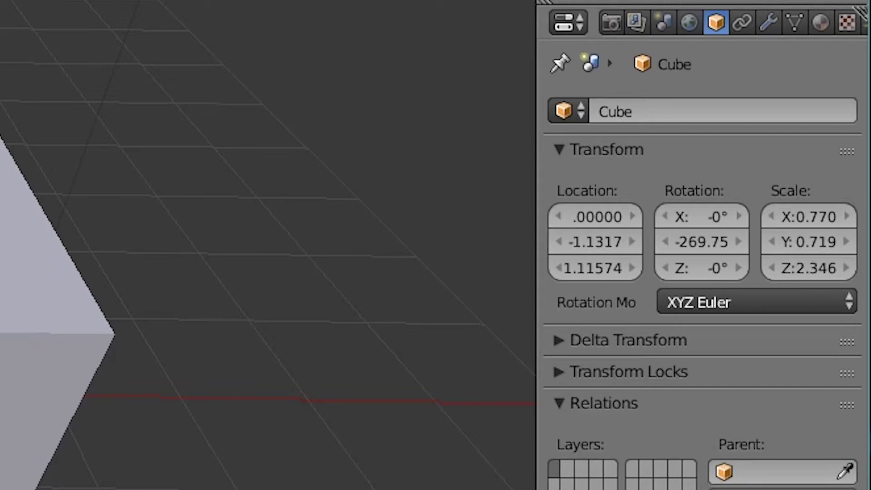
pyautogui.click(744, 25)
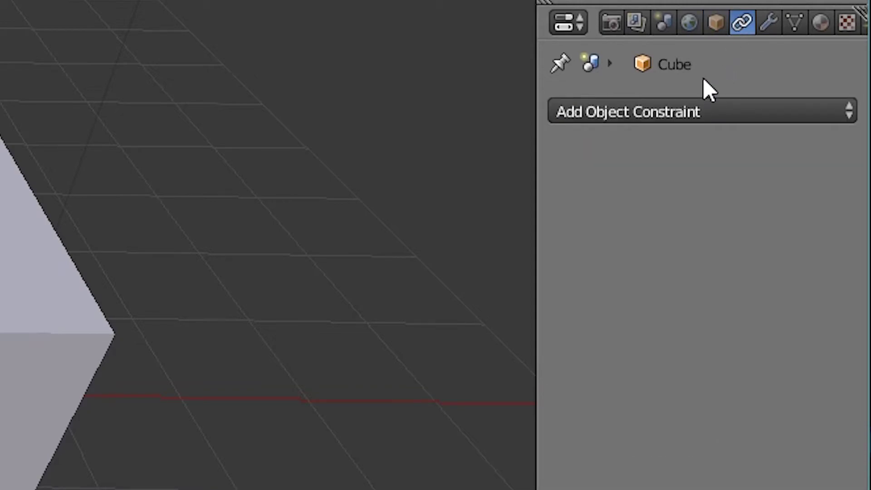
pyautogui.click(684, 110)
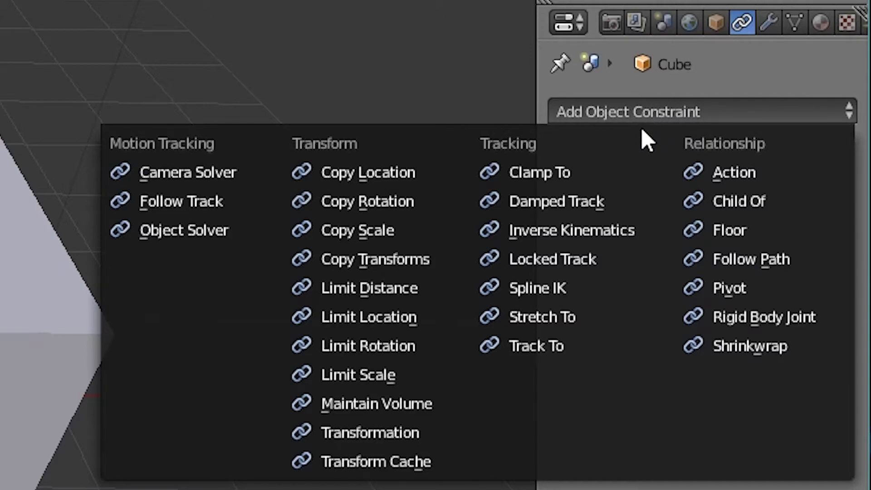
pyautogui.press('Escape')
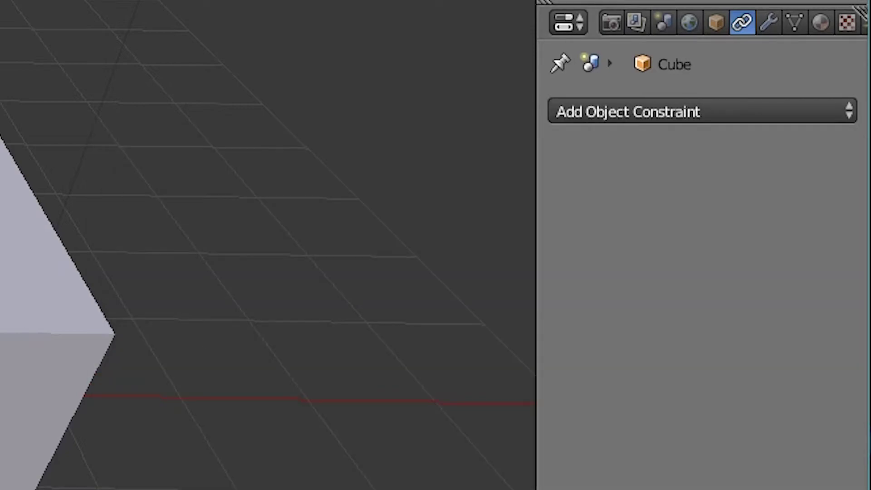
pyautogui.click(649, 111)
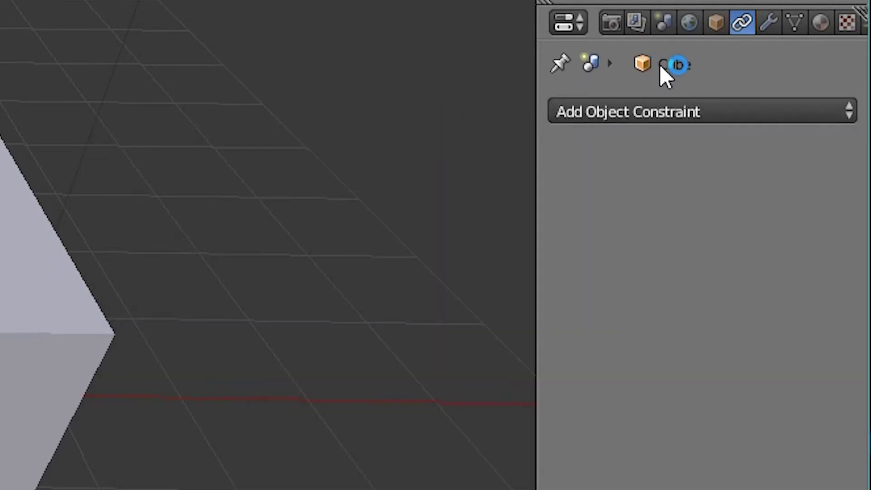
# Step: Browse the Add Modifier list twice on the Modifiers tab, ending on the Cube's Object Data properties
pyautogui.click(762, 21)
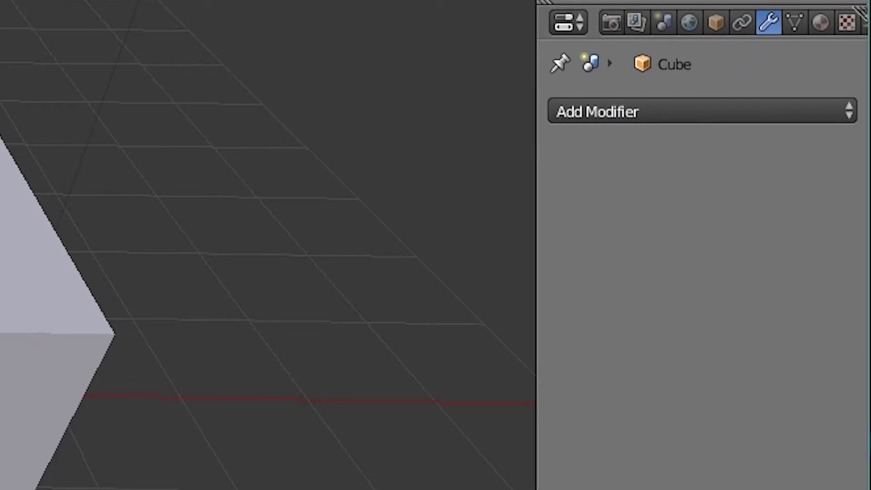
pyautogui.click(594, 118)
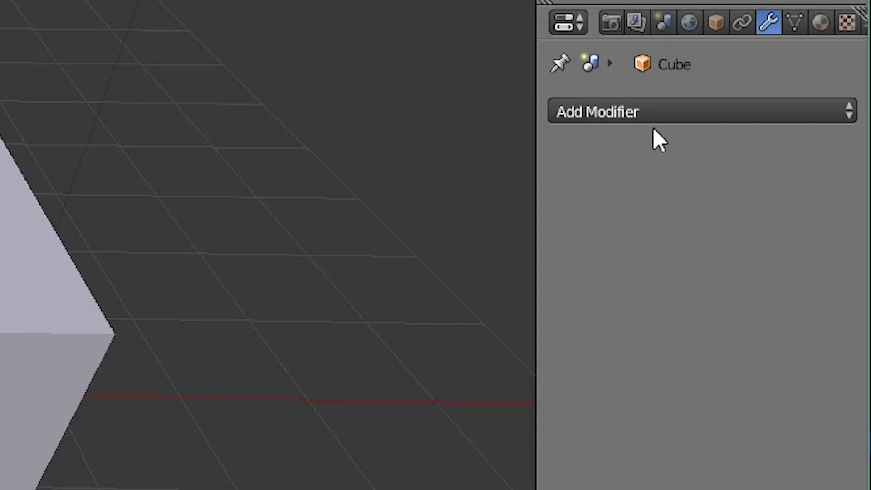
pyautogui.click(658, 114)
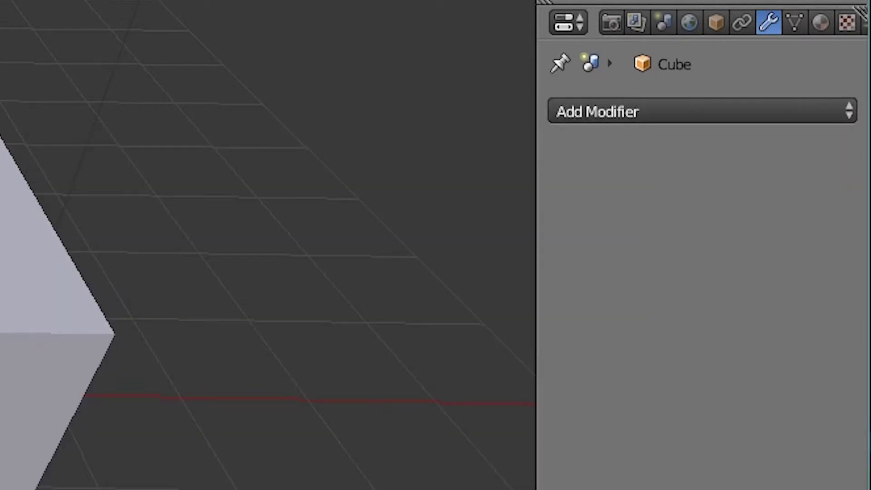
pyautogui.click(796, 21)
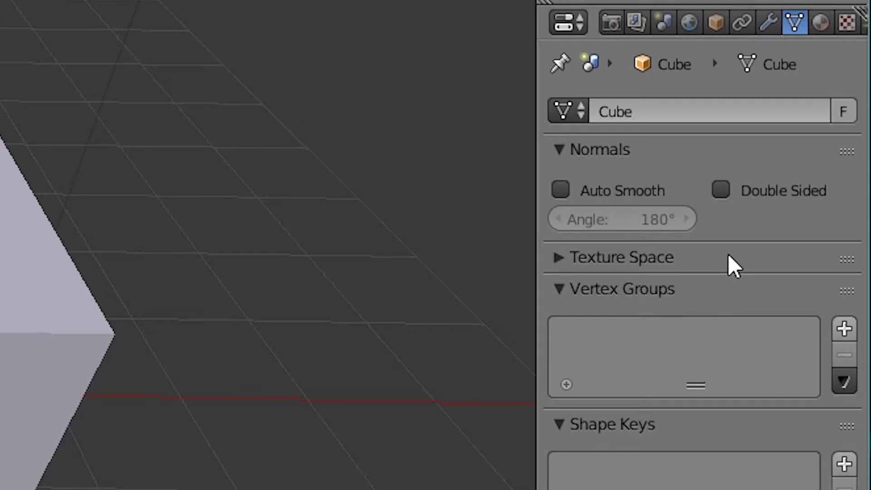
# Step: Show the Cube's Material properties with its single 'Material' slot and sphere preview
pyautogui.scroll(-3, 739, 26)
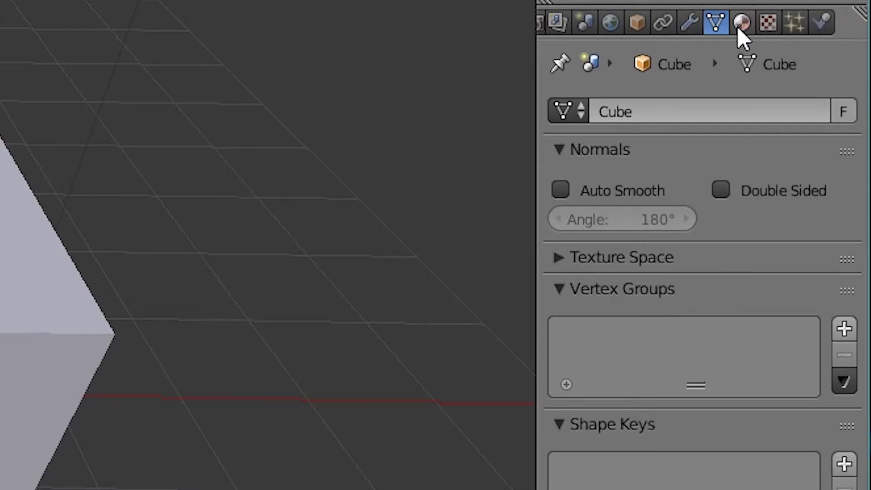
pyautogui.click(739, 26)
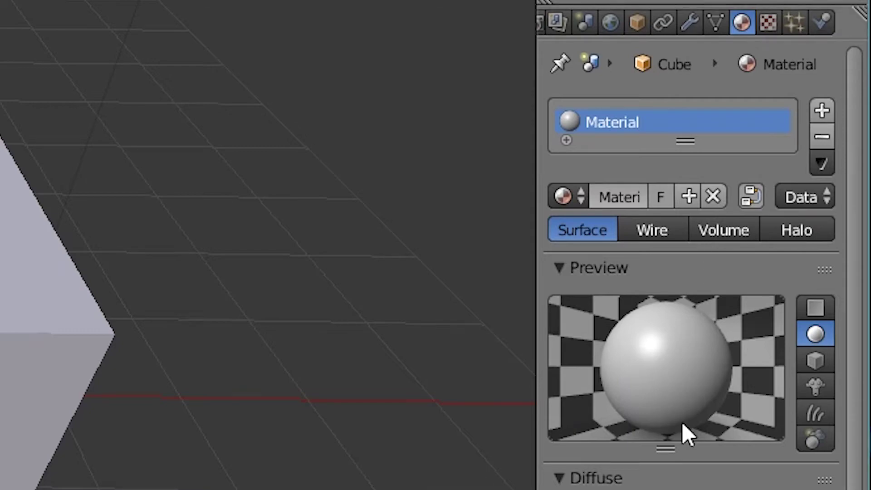
# Step: Switch between Texture and Material properties, ending on the 'Tex' texture slot
pyautogui.scroll(-8, 690, 272)
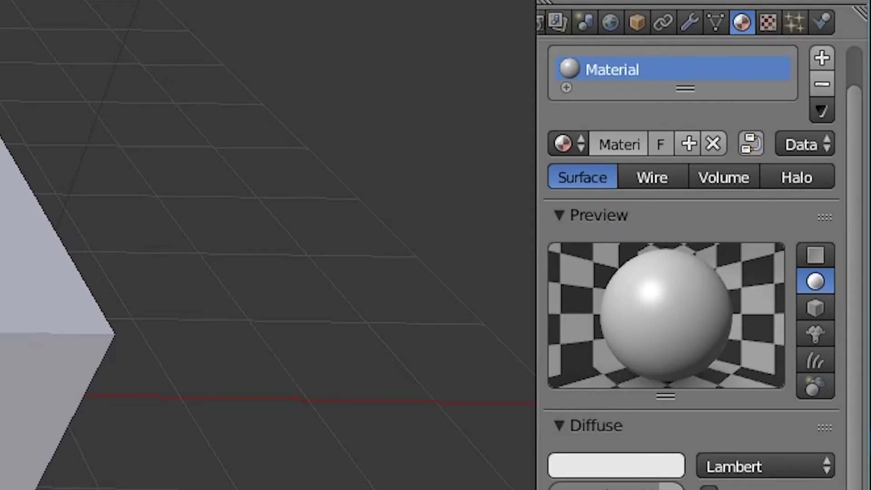
pyautogui.scroll(8, 690, 272)
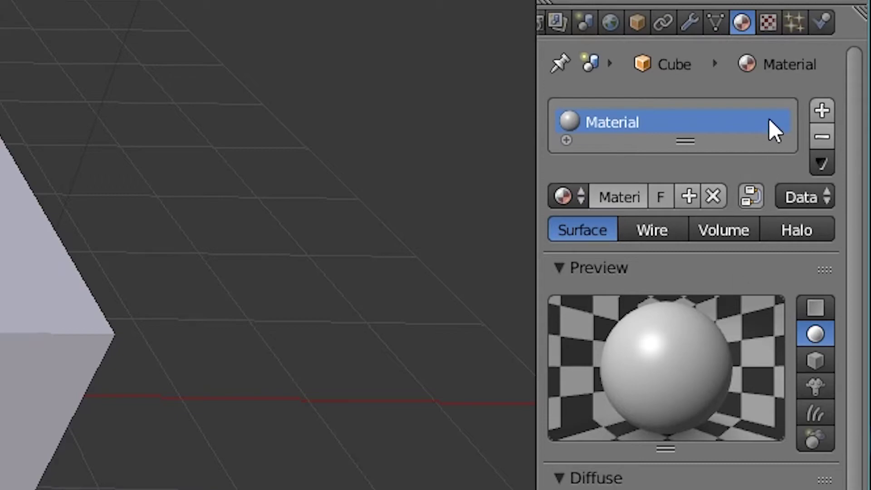
pyautogui.click(769, 23)
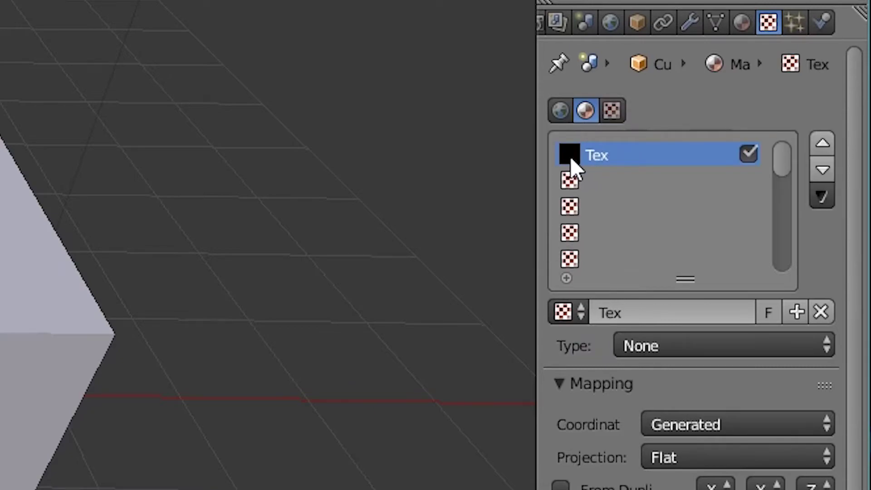
pyautogui.click(741, 24)
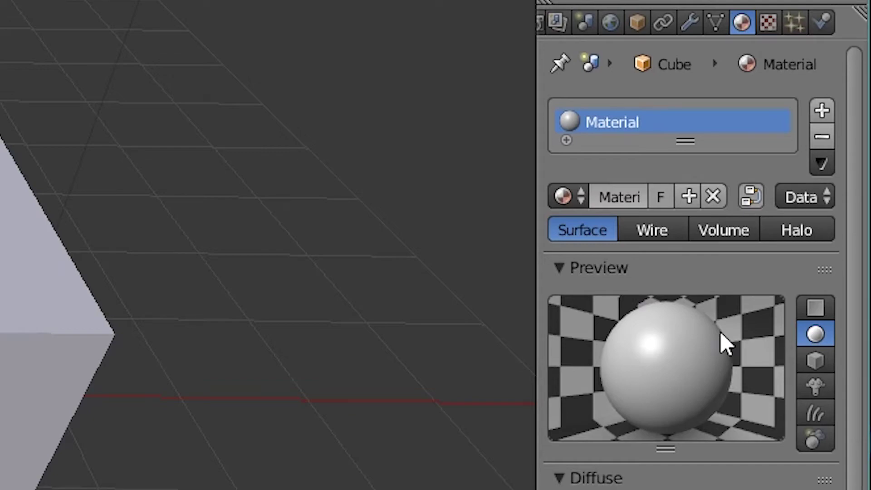
pyautogui.click(775, 21)
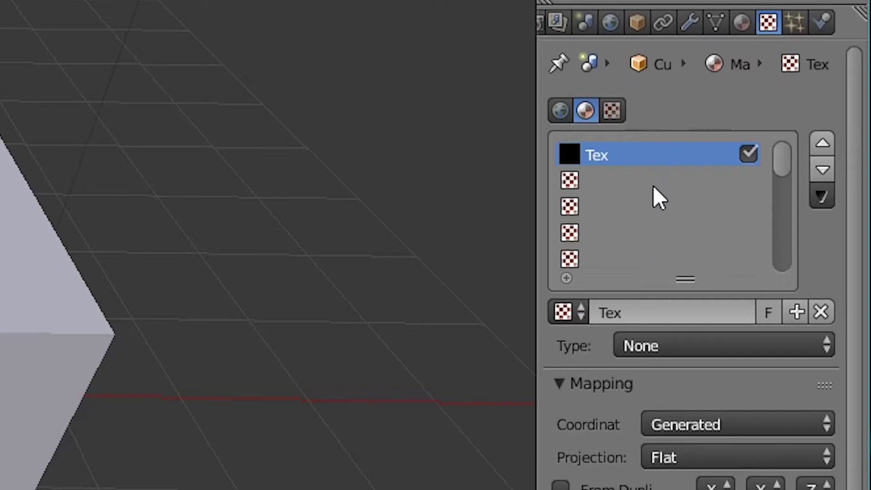
# Step: Check the Cube's empty Particles list, then its Physics options like Cloth and Rigid Body
pyautogui.click(790, 24)
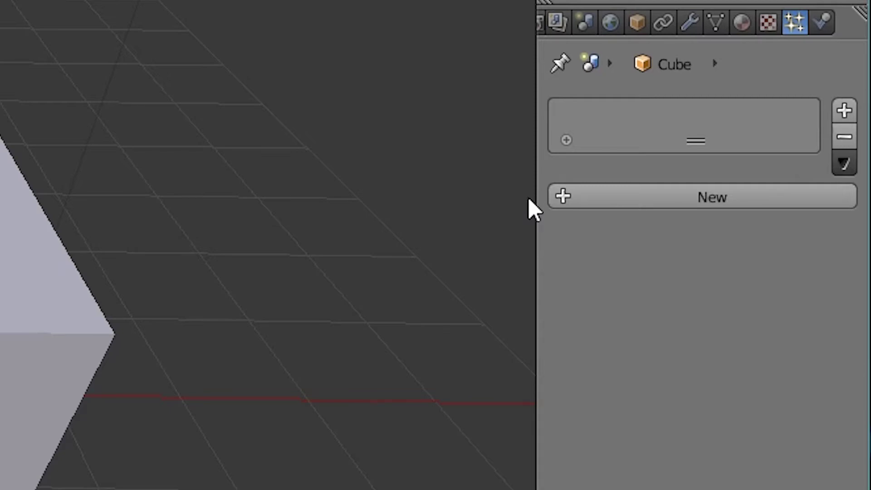
pyautogui.click(822, 21)
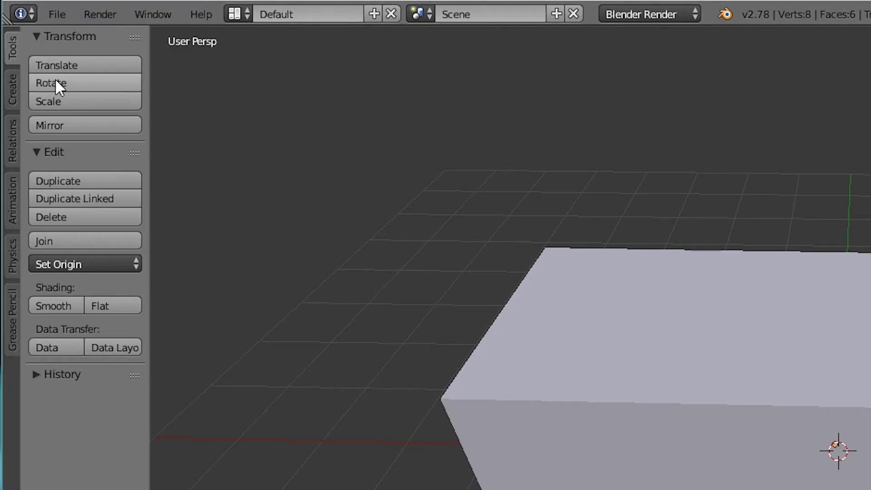
# Step: Select the cube and trial Translate, Rotate and Mirror, cancelling each so it stays put
pyautogui.press('a')
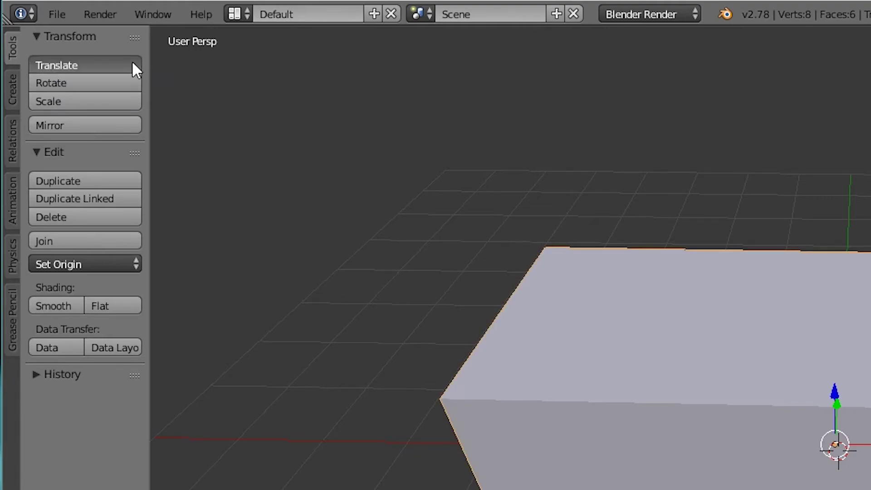
pyautogui.click(133, 67)
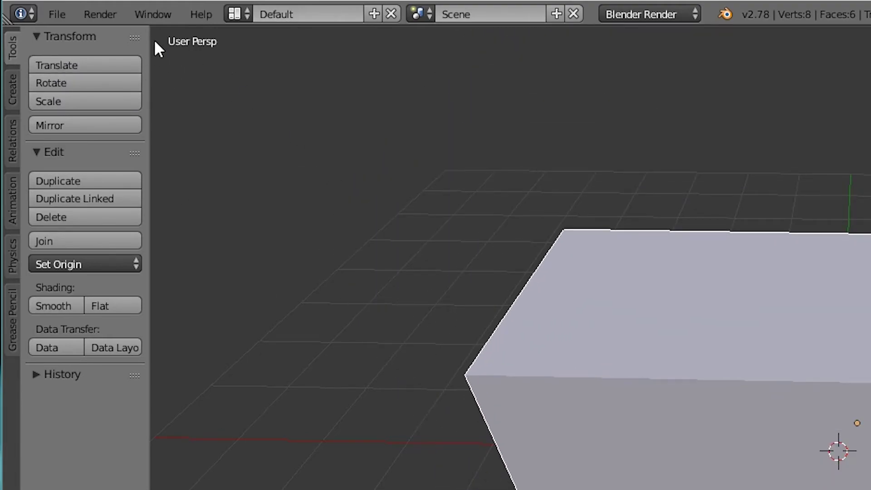
pyautogui.rightClick(153, 39)
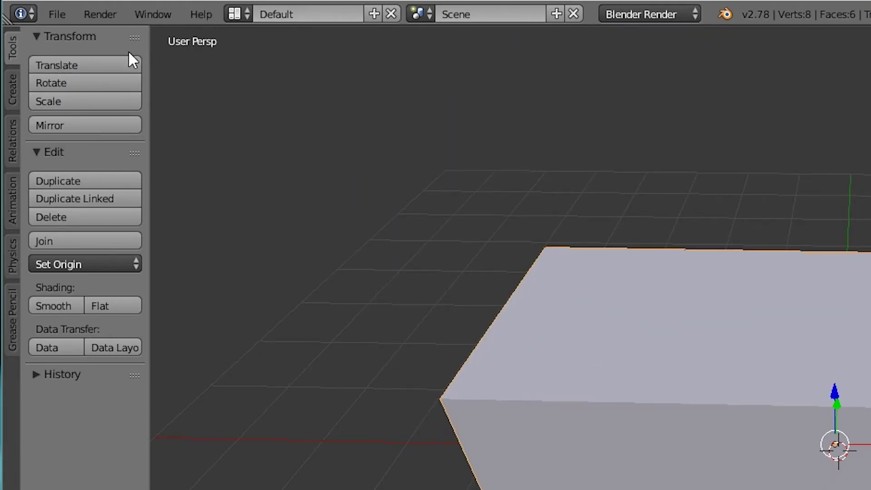
pyautogui.click(83, 88)
pyautogui.rightClick(223, 86)
pyautogui.click(74, 126)
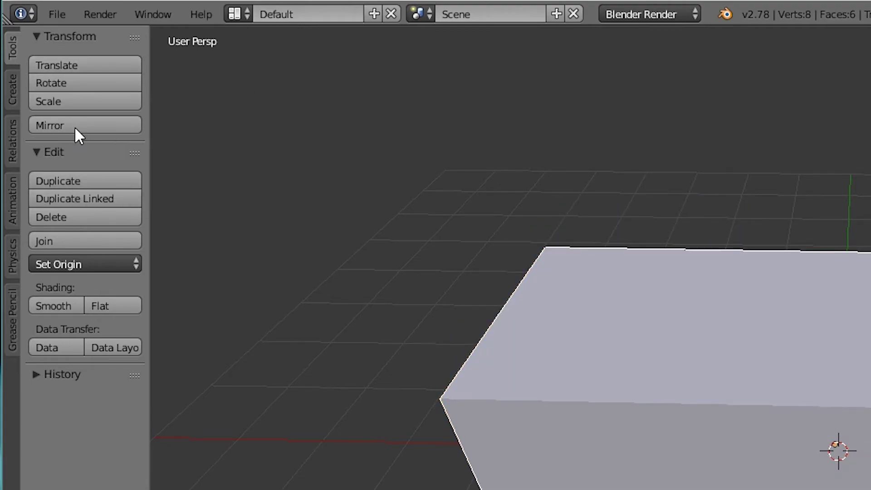
pyautogui.rightClick(448, 243)
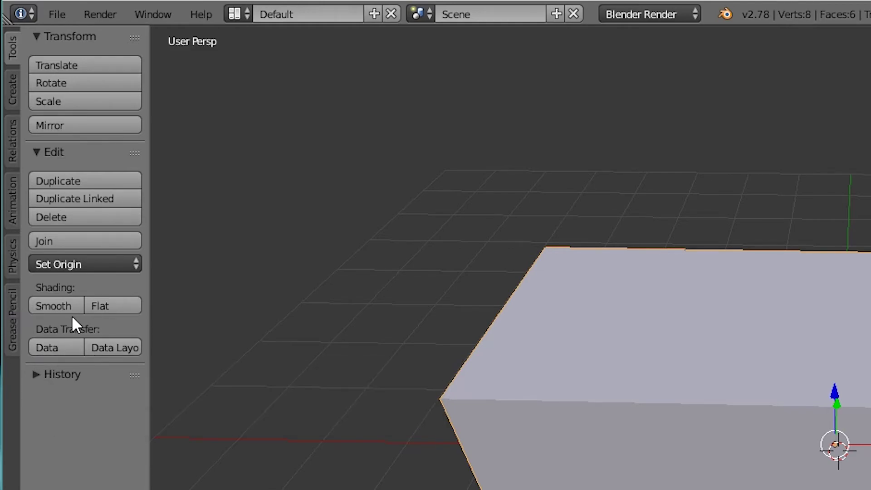
# Step: Scroll through the Create tab's Add Primitive list, then show the Relations tools
pyautogui.click(14, 103)
pyautogui.scroll(-3, 56, 91)
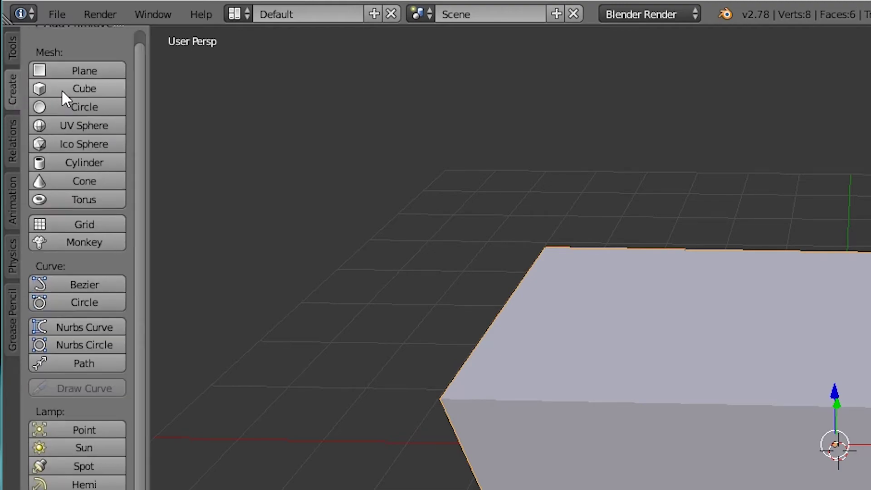
pyautogui.scroll(2, 154, 251)
pyautogui.scroll(-2, 152, 254)
pyautogui.scroll(3, 146, 259)
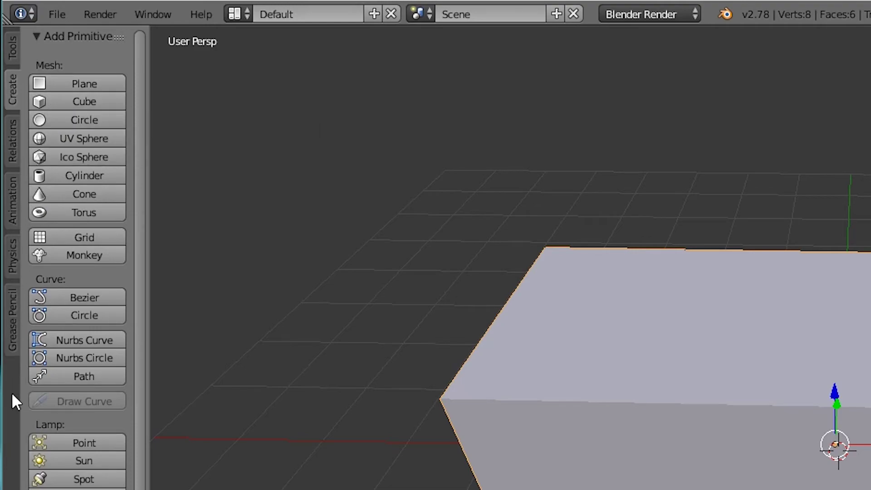
pyautogui.scroll(-3, 77, 258)
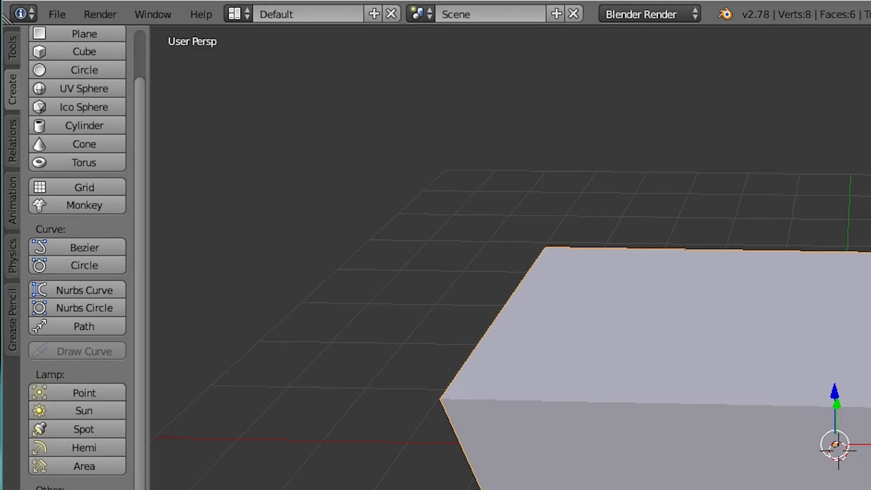
pyautogui.scroll(3, 63, 441)
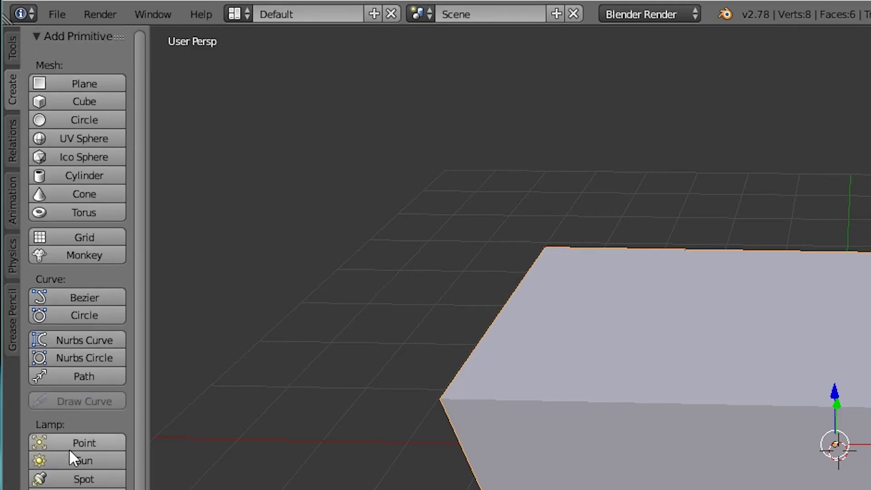
pyautogui.click(11, 163)
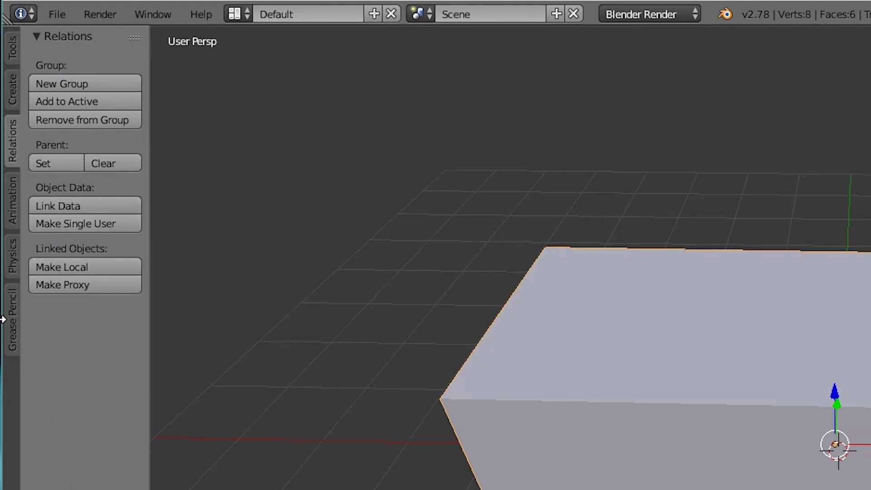
# Step: Look at the Animation keyframe tools, then show the Physics tab's Rigid Body Tools
pyautogui.click(13, 218)
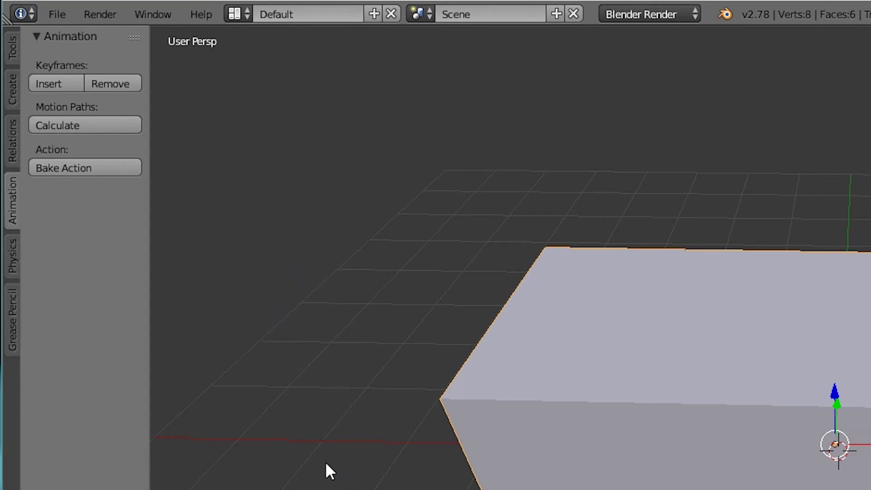
pyautogui.click(16, 269)
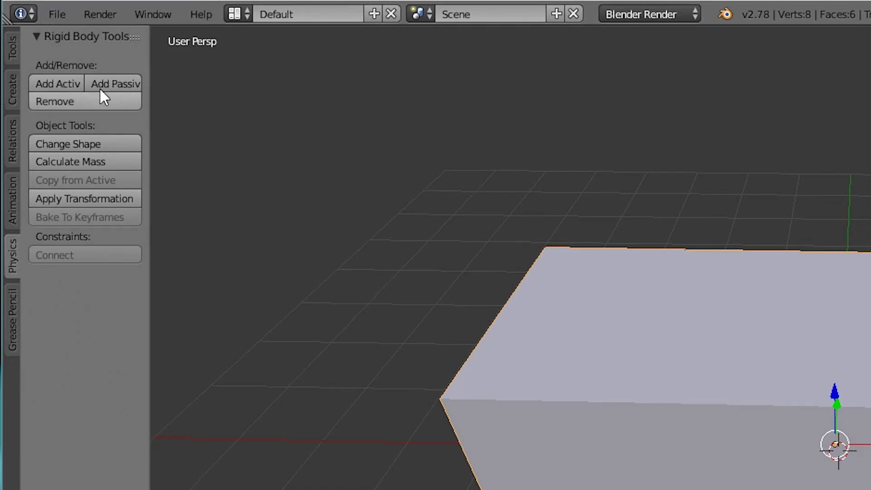
# Step: Draw a freehand Grease Pencil loop beside the cube's left edge
pyautogui.click(12, 321)
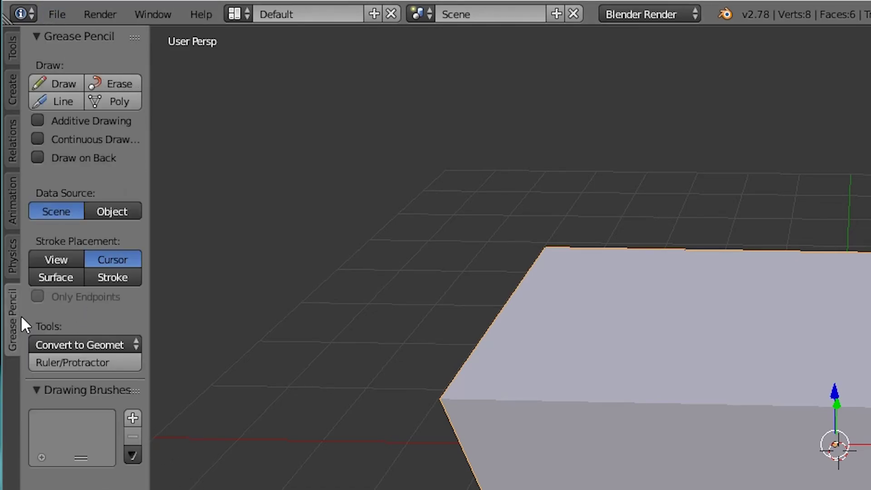
pyautogui.click(51, 83)
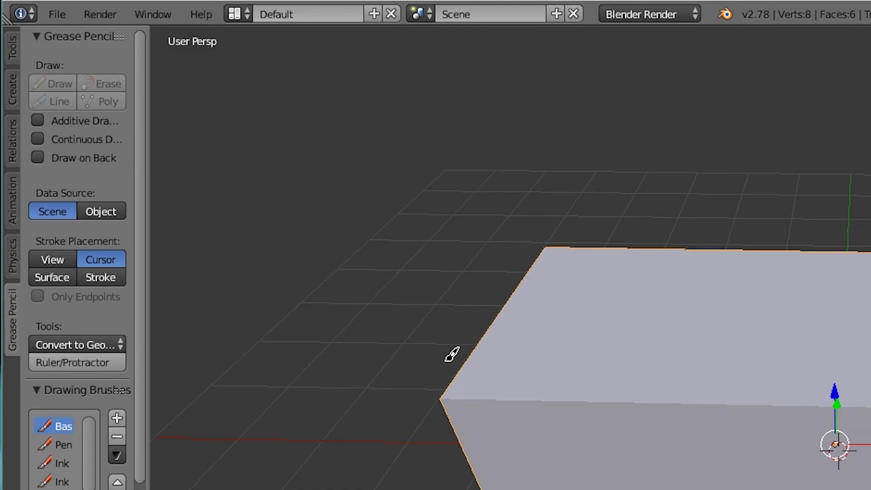
pyautogui.moveTo(445, 361)
pyautogui.mouseDown()
pyautogui.moveTo(413, 384)
pyautogui.moveTo(419, 469)
pyautogui.moveTo(476, 421)
pyautogui.moveTo(420, 352)
pyautogui.mouseUp()
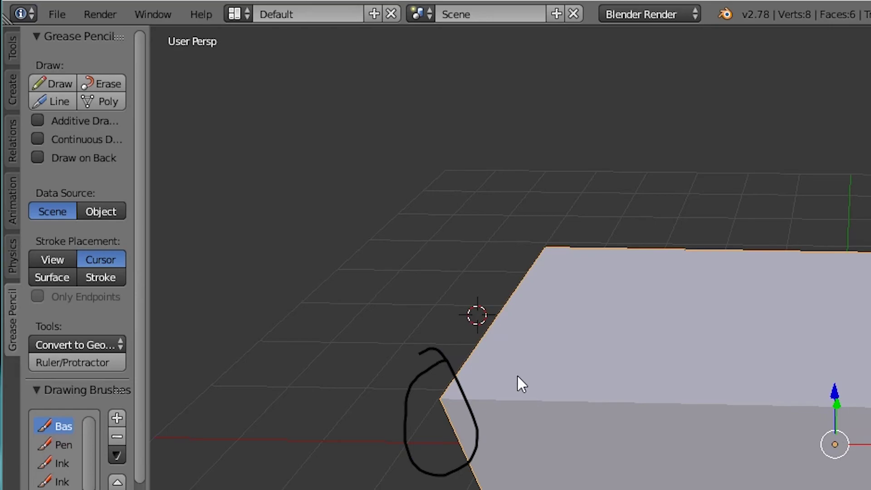
pyautogui.hotkey('ctrl', 'z')
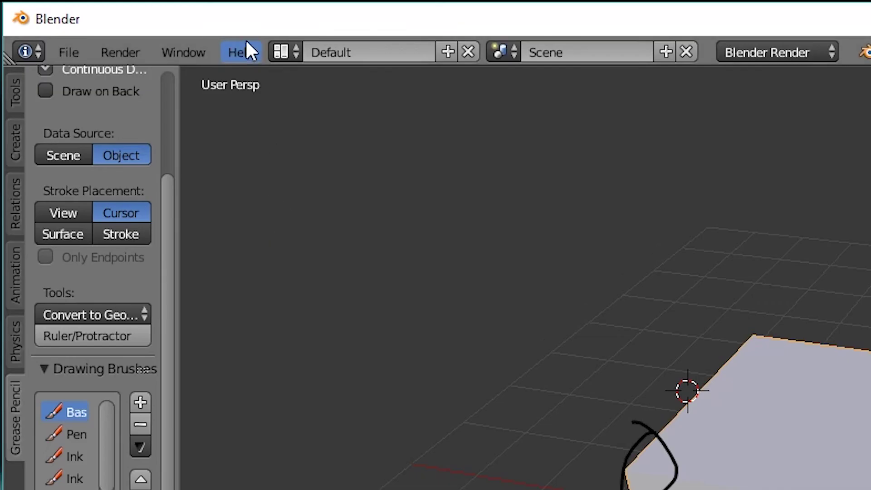
# Step: Switch the screen layout to Motion Tracking, then Scripting, then UV Editing
pyautogui.click(117, 21)
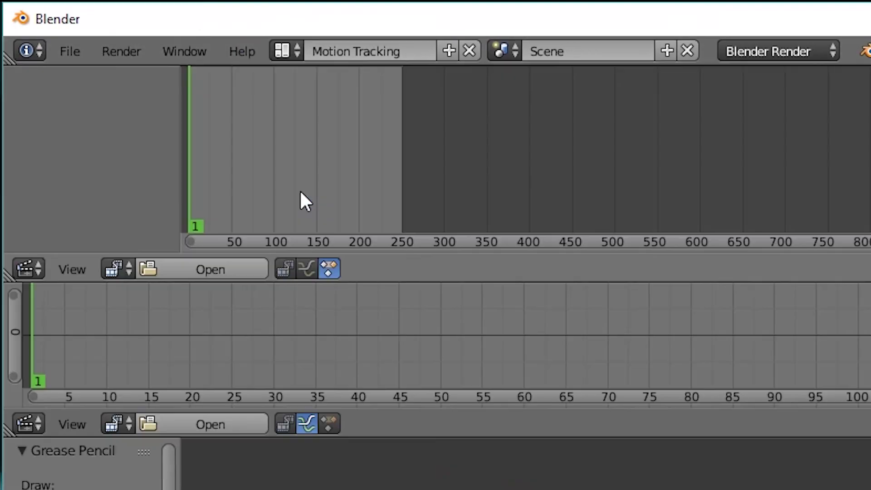
pyautogui.click(302, 193)
pyautogui.click(282, 51)
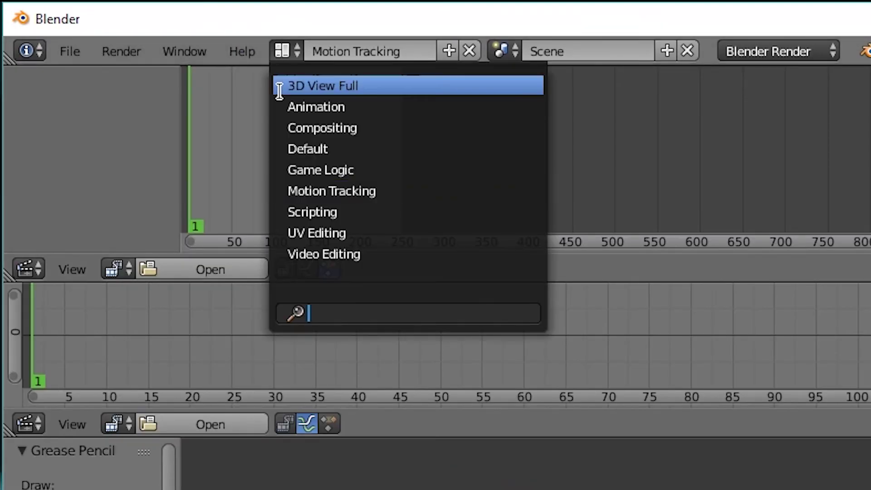
pyautogui.click(295, 212)
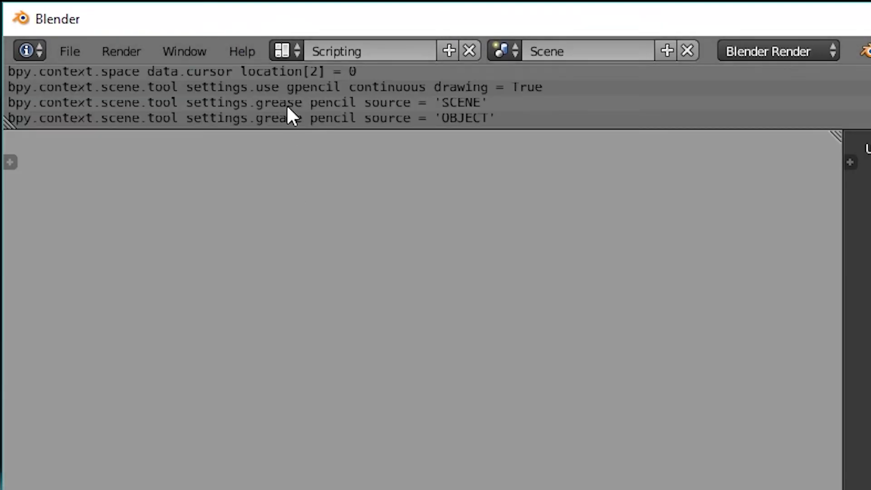
pyautogui.click(281, 53)
pyautogui.click(293, 231)
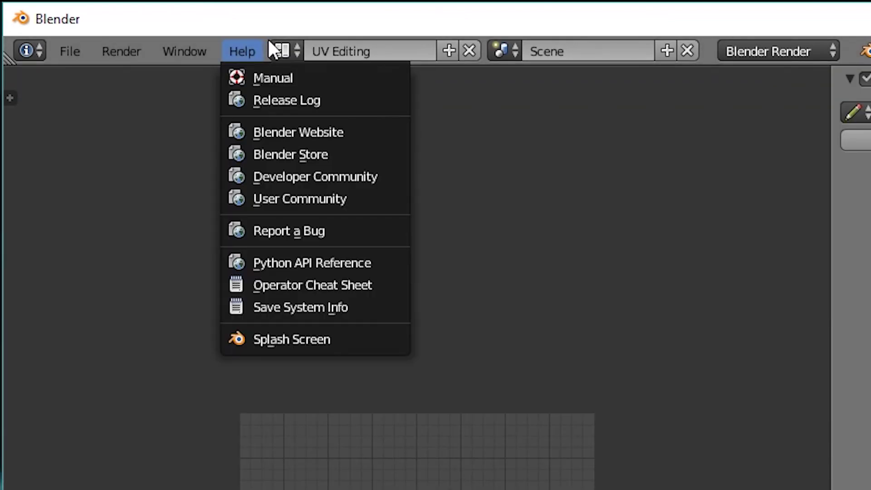
# Step: Switch the screen layout to Video Editing, then Compositing, finishing on Game Logic
pyautogui.click(279, 52)
pyautogui.click(305, 257)
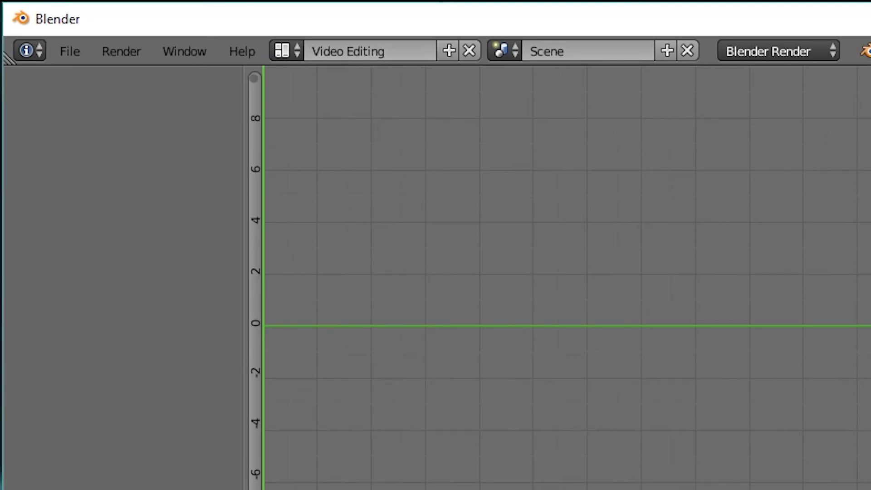
pyautogui.click(287, 57)
pyautogui.click(312, 129)
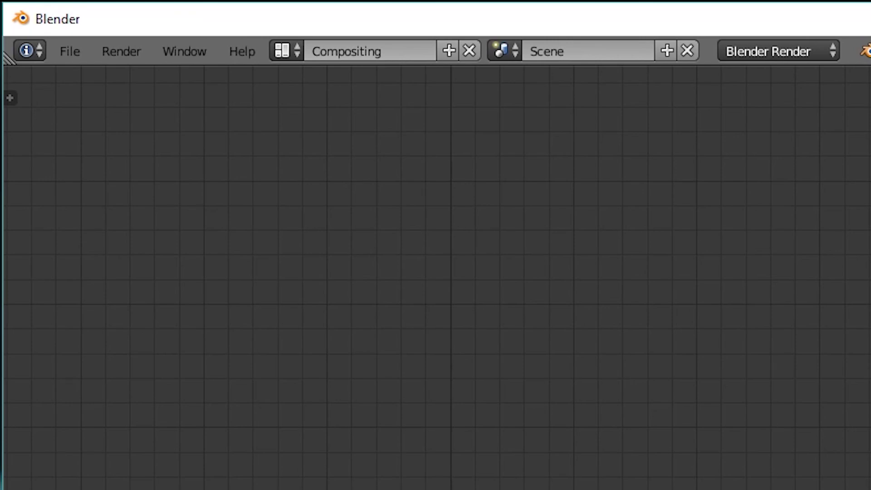
pyautogui.click(283, 54)
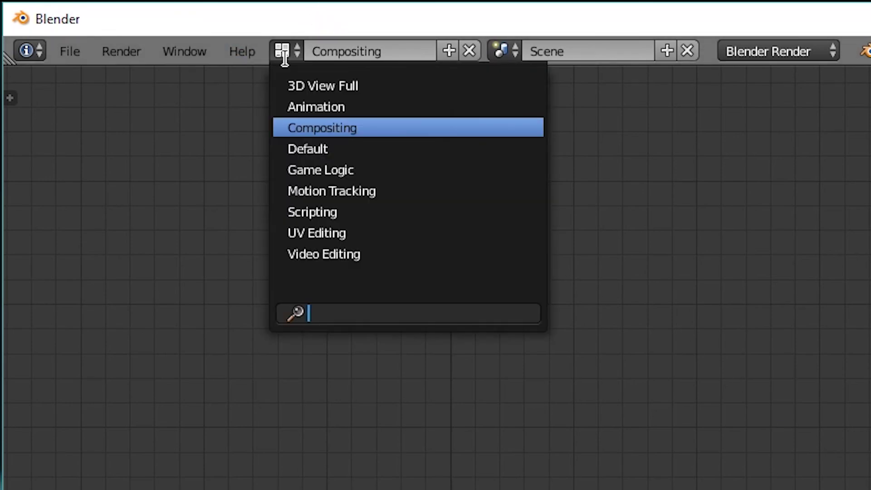
pyautogui.click(303, 170)
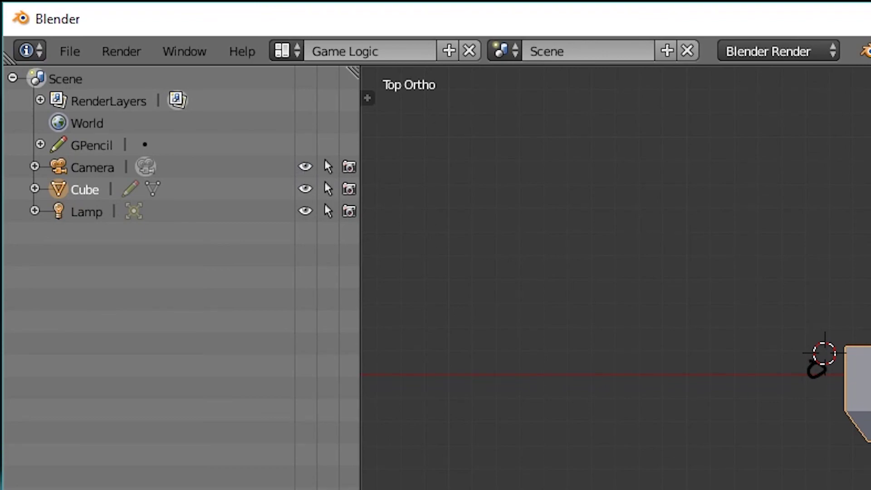
# Step: Switch back to the Default screen layout to view the flared box and its grease-pencil loop
pyautogui.hotkey('ctrl', 'Left')
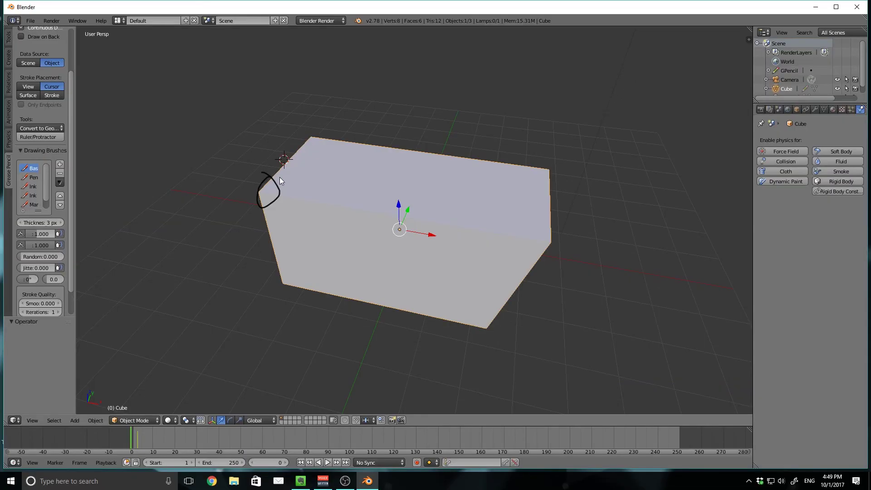